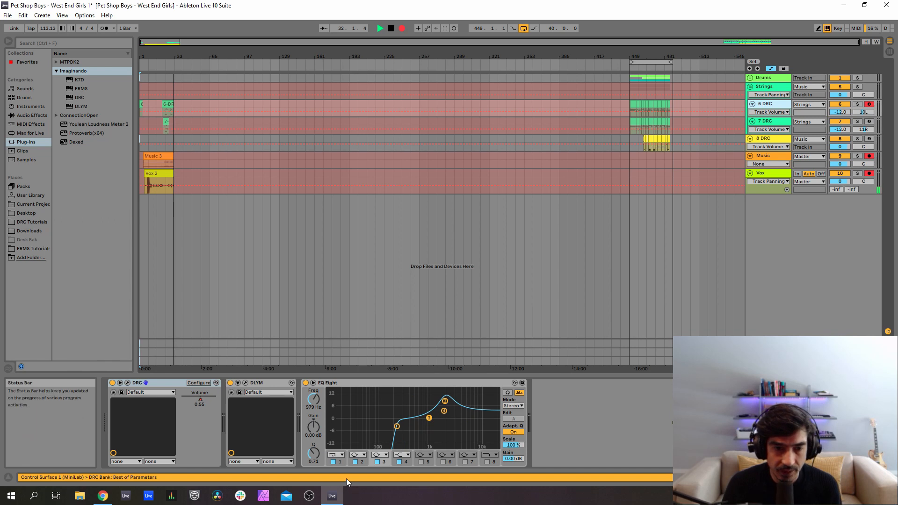
# Bypass EQ Eight and DLYM on the 6 DRC track and load the Default factory patch in the DRC synth
pyautogui.click(305, 382)
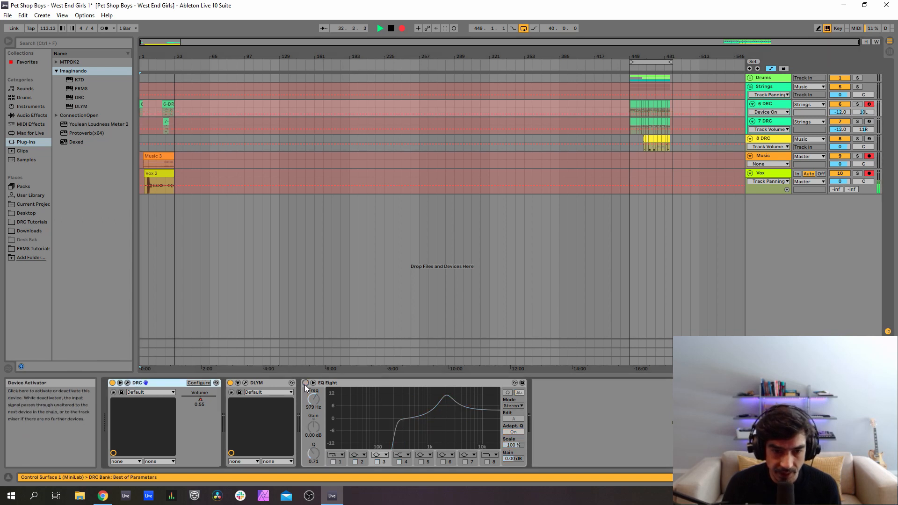
pyautogui.click(230, 382)
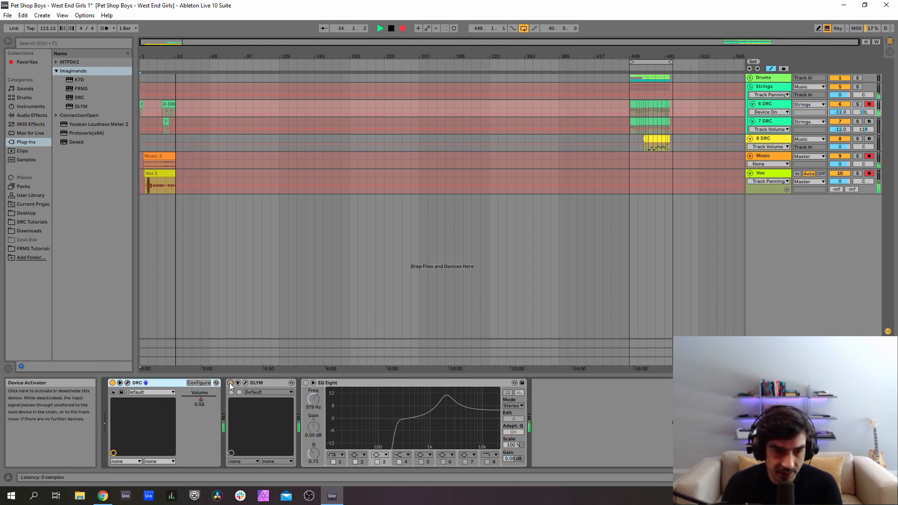
pyautogui.click(127, 385)
pyautogui.click(401, 46)
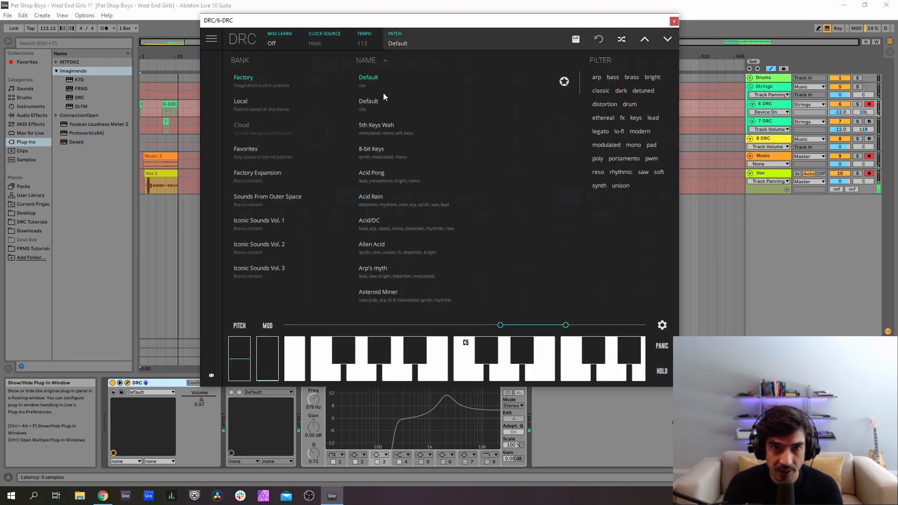
pyautogui.click(382, 105)
pyautogui.click(423, 42)
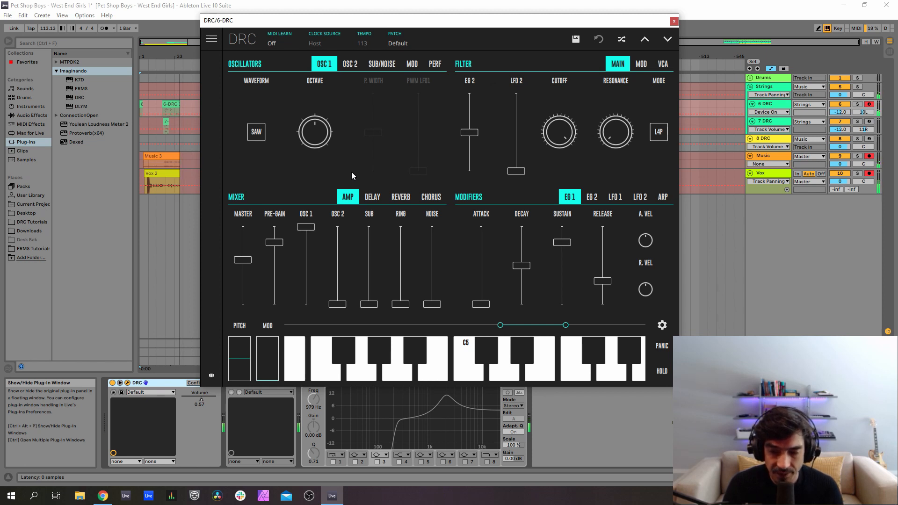
# Detune oscillator 2 slightly with its fine tuning and raise the OSC 2 mixer level to maximum
pyautogui.click(350, 65)
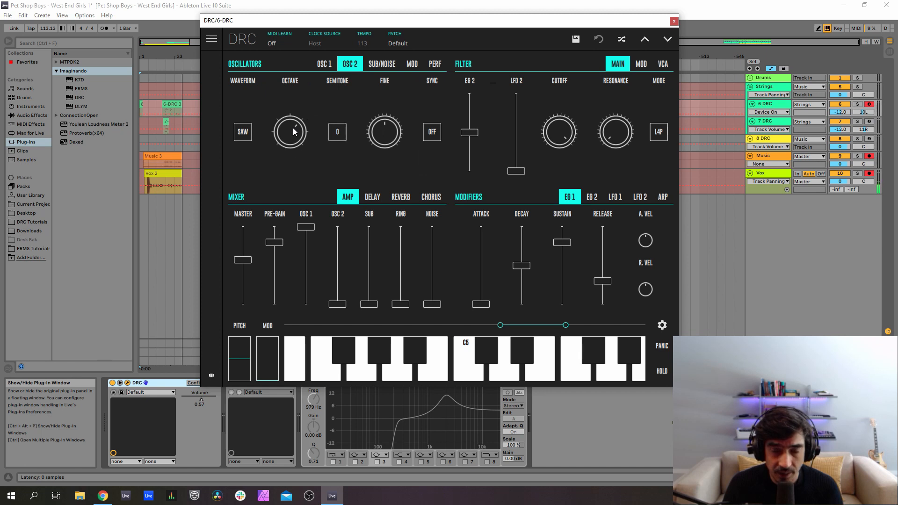
pyautogui.moveTo(292, 127); pyautogui.dragTo(296, 155)
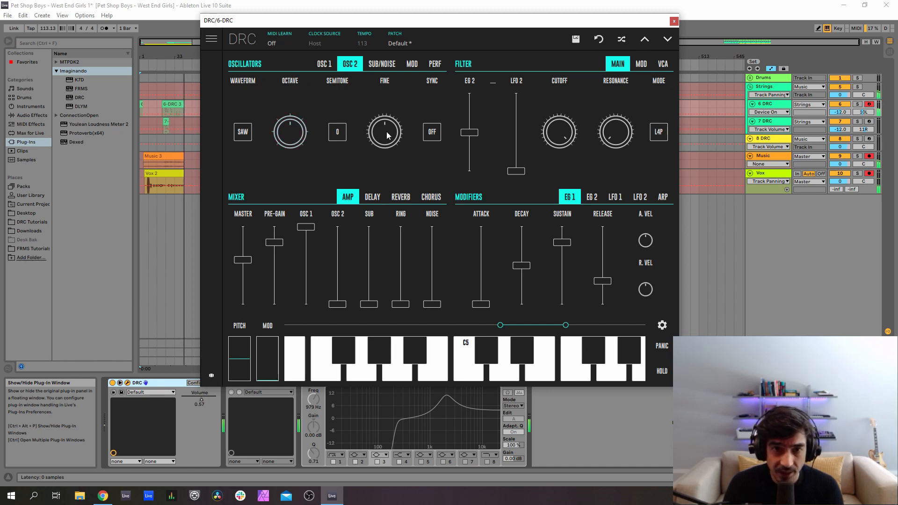
pyautogui.moveTo(387, 136); pyautogui.dragTo(409, 124)
pyautogui.moveTo(337, 304); pyautogui.dragTo(329, 106)
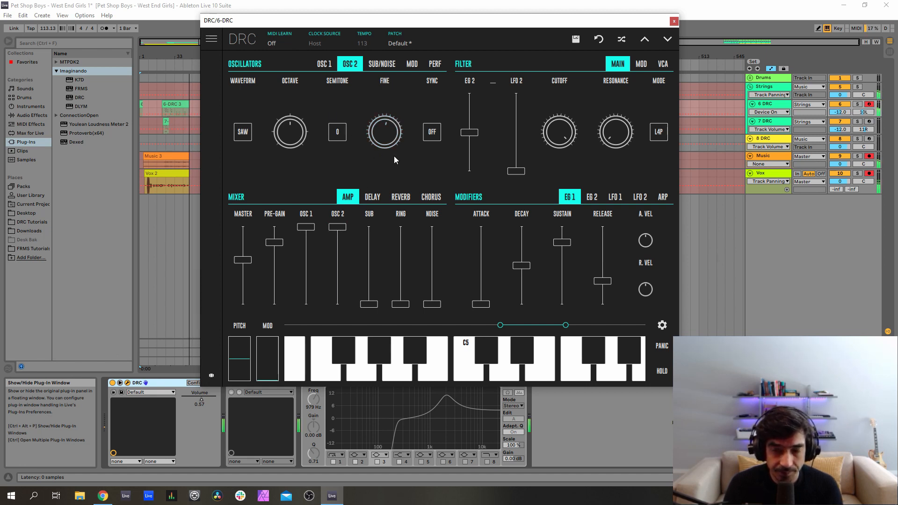
# Balance DRC's mixer: nudge the master up, pre-gain down to about two thirds, sub to about half and ring to about two thirds
pyautogui.moveTo(243, 260); pyautogui.dragTo(244, 262)
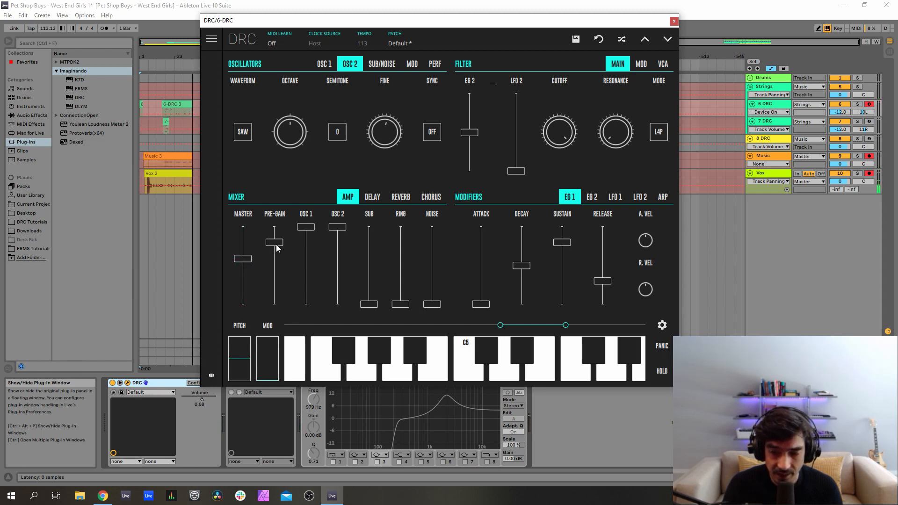
pyautogui.moveTo(276, 248); pyautogui.dragTo(274, 255)
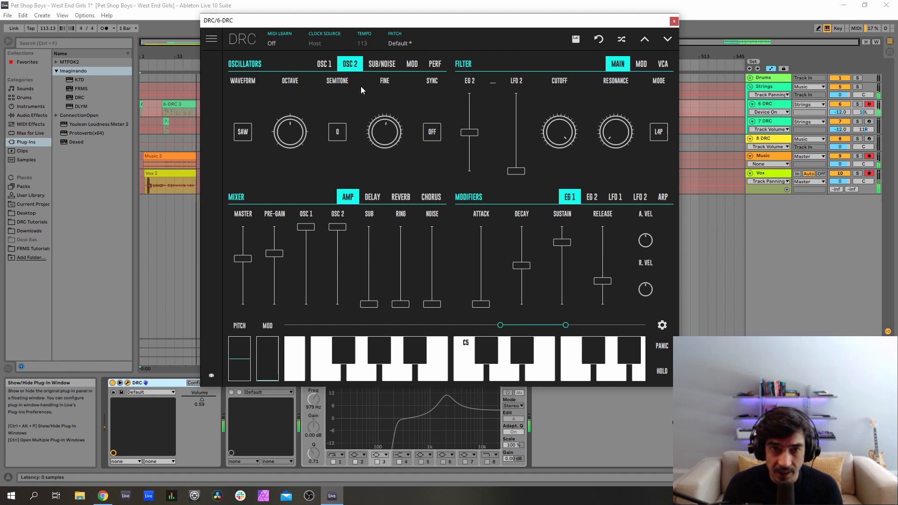
pyautogui.click(383, 64)
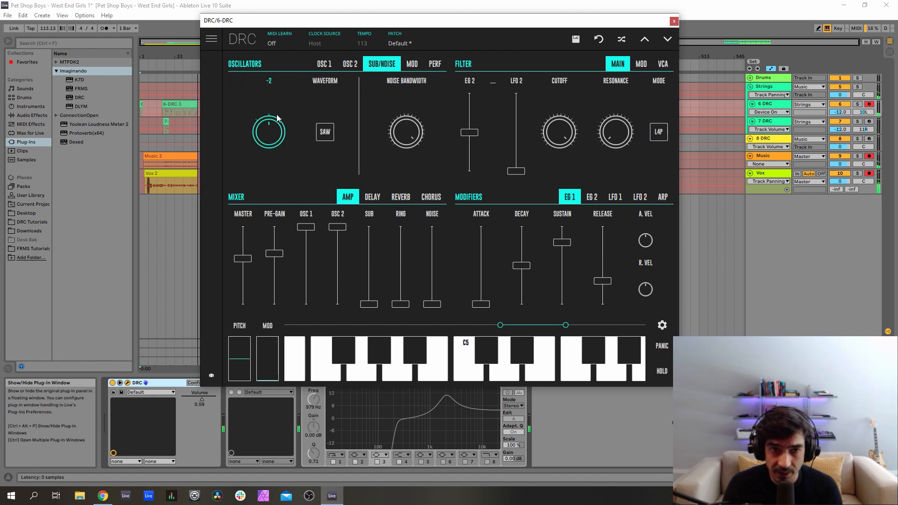
pyautogui.moveTo(374, 261); pyautogui.dragTo(370, 270)
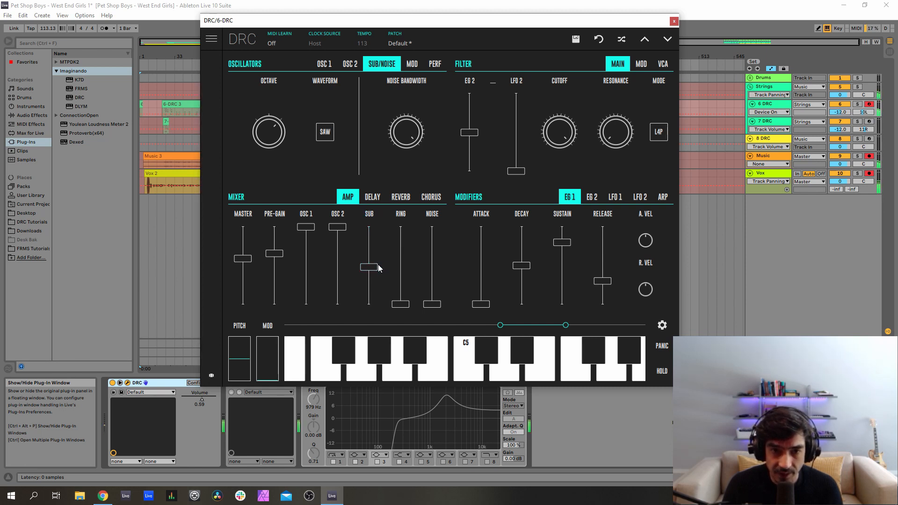
pyautogui.click(406, 258)
pyautogui.moveTo(407, 258); pyautogui.dragTo(416, 251)
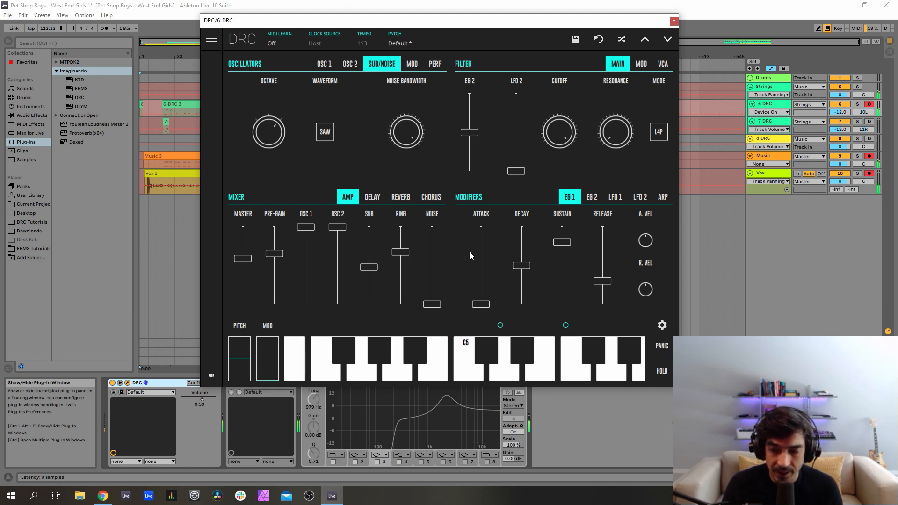
# Route LFO 1 modulation to oscillator 2, increase the modulation amount moderately and fine-tune the LFO 1 rate
pyautogui.click(412, 64)
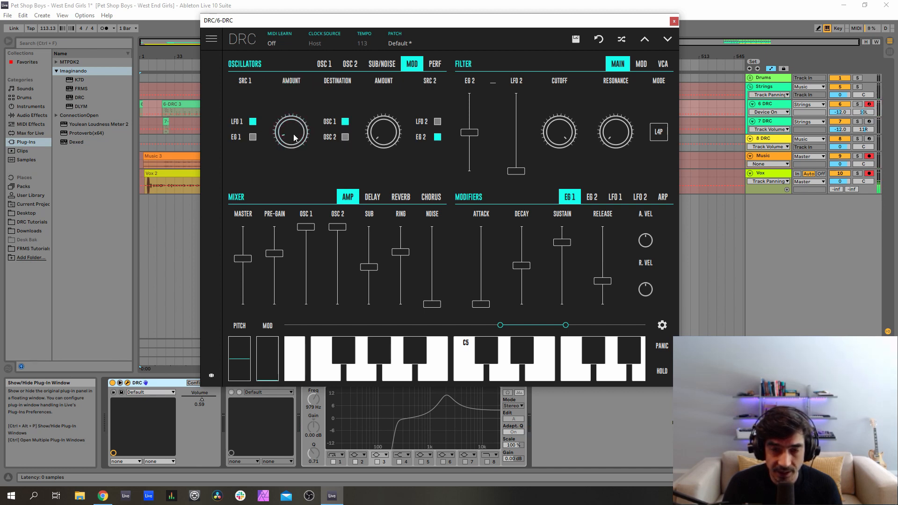
pyautogui.moveTo(293, 133)
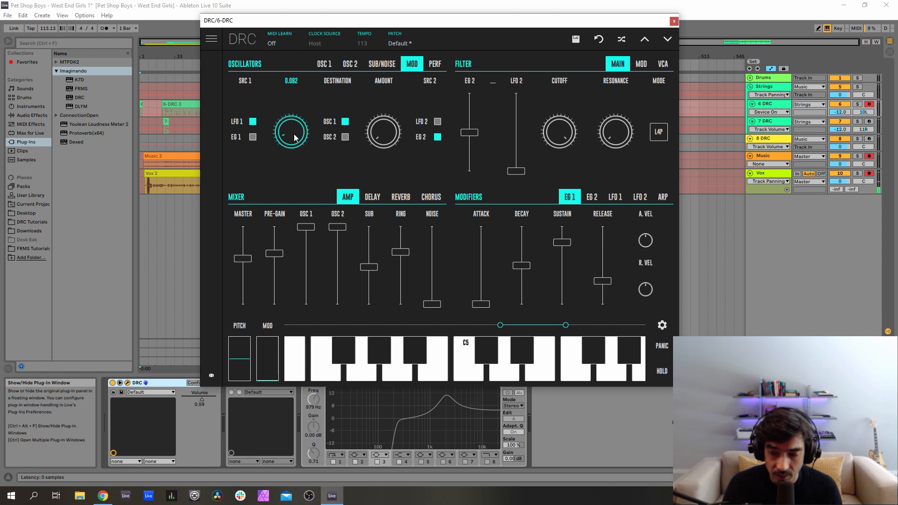
pyautogui.click(346, 137)
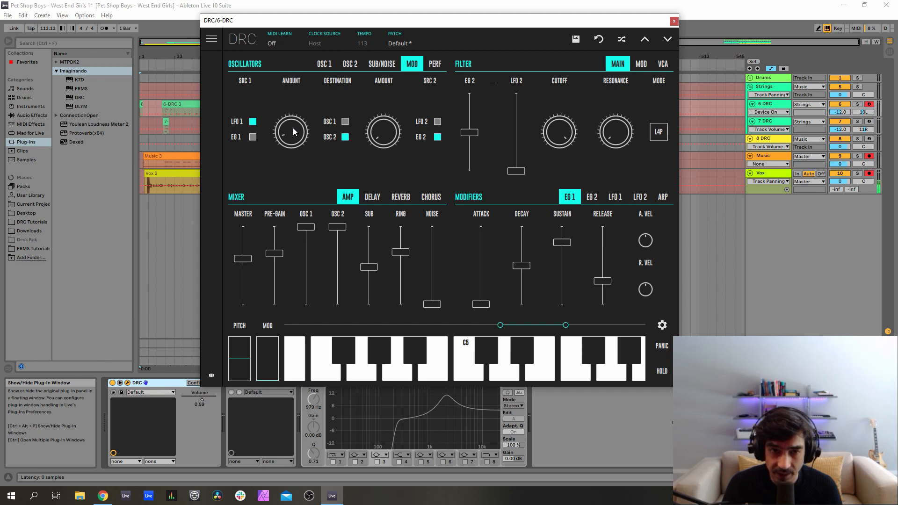
pyautogui.moveTo(293, 129); pyautogui.dragTo(321, 108)
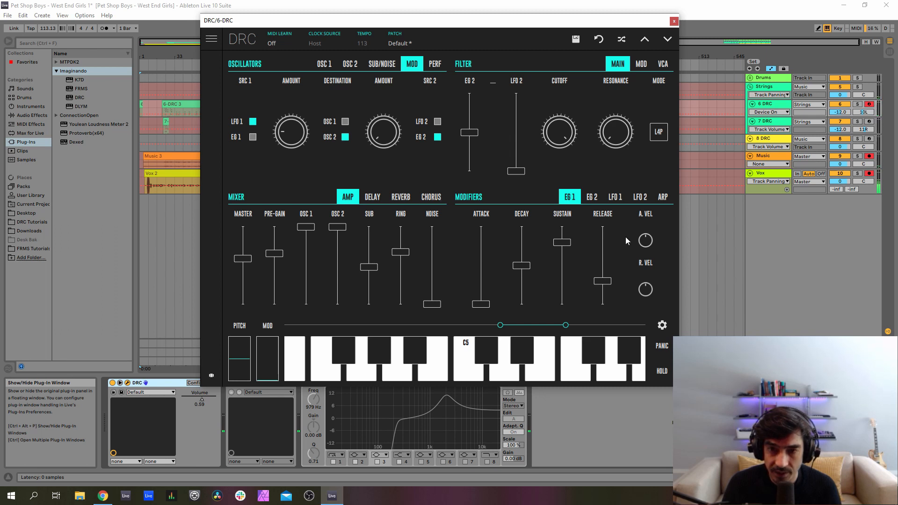
pyautogui.click(615, 198)
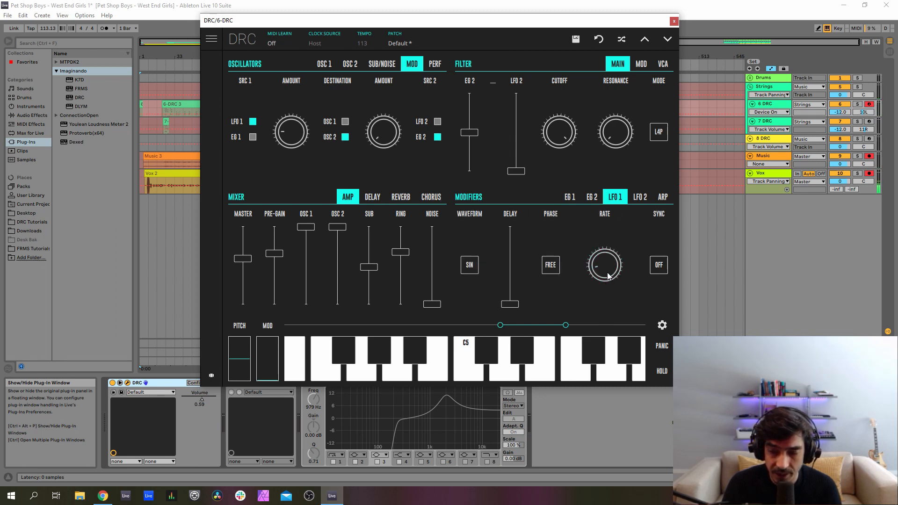
pyautogui.moveTo(607, 273); pyautogui.dragTo(605, 283)
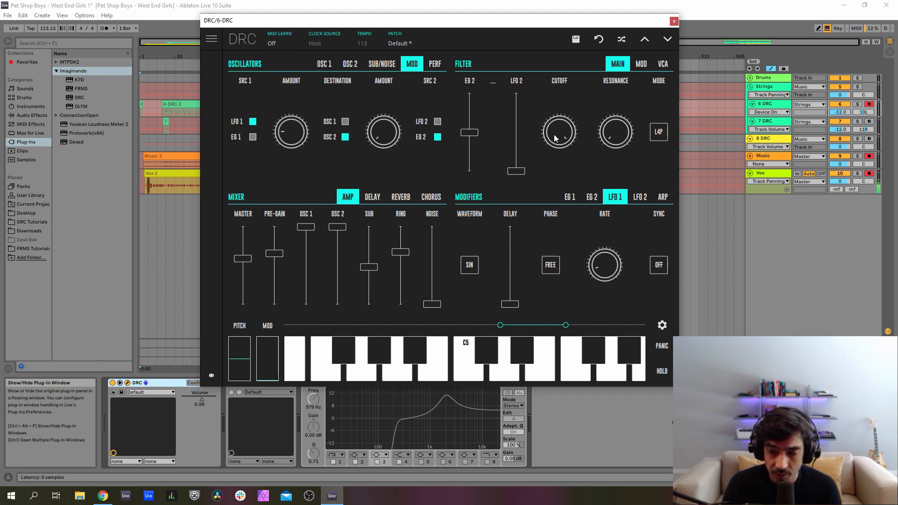
# Lower the filter cutoff to about 80 percent and raise the resonance to about 0.2
pyautogui.moveTo(554, 134); pyautogui.dragTo(561, 169)
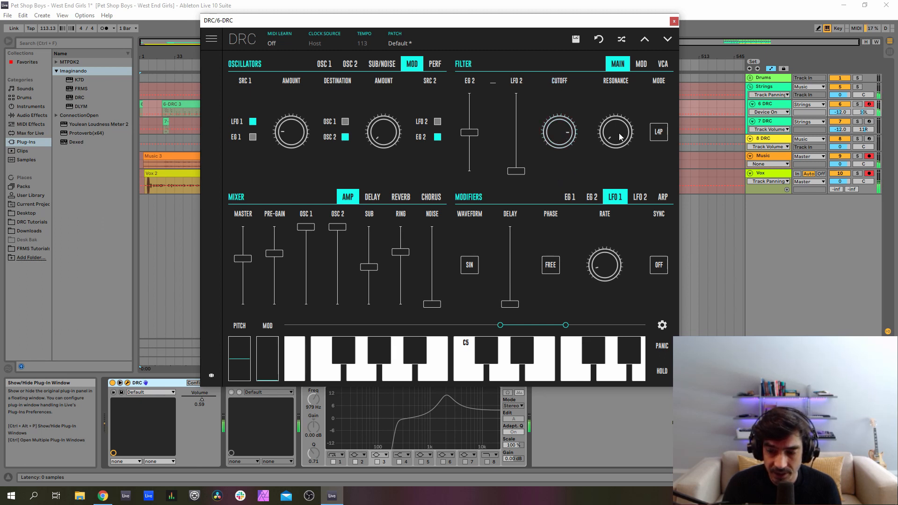
pyautogui.moveTo(618, 133); pyautogui.dragTo(615, 107)
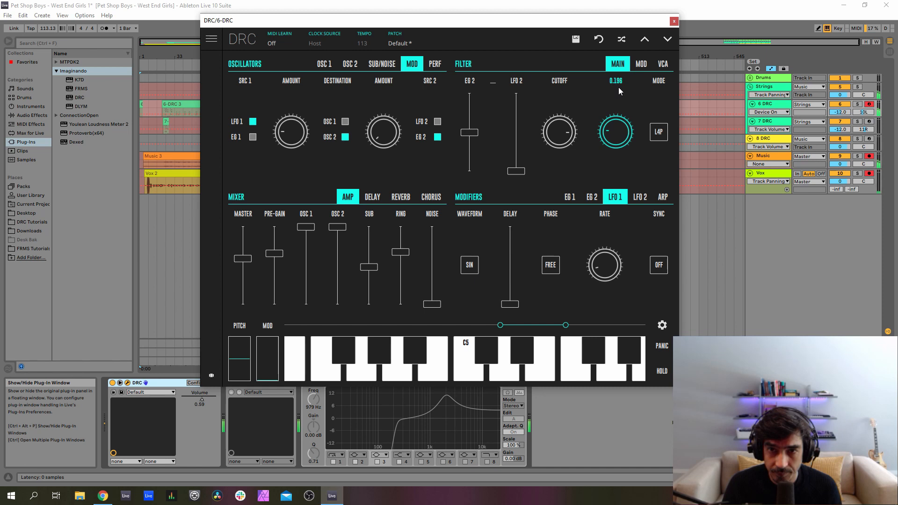
pyautogui.moveTo(619, 86); pyautogui.dragTo(619, 86)
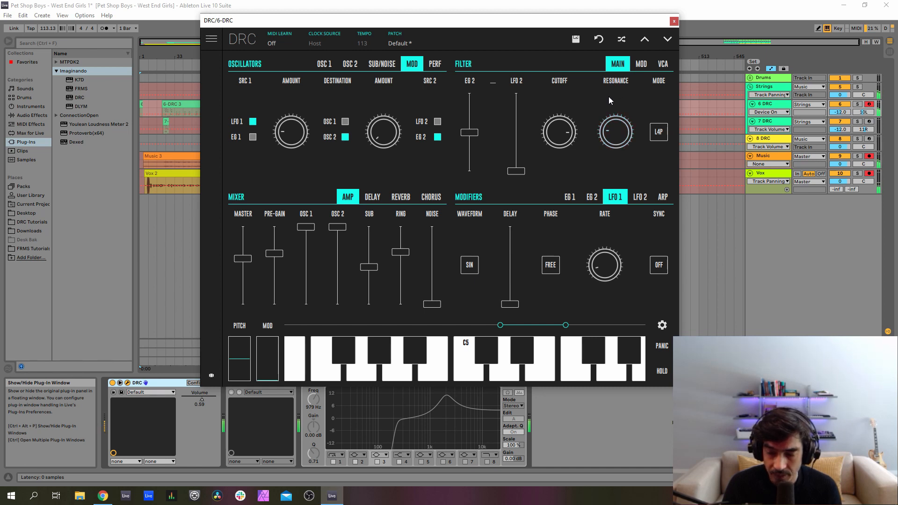
# Shape envelope EG 1 with attack at about 30 percent, full sustain and release at about 20 percent
pyautogui.click(569, 196)
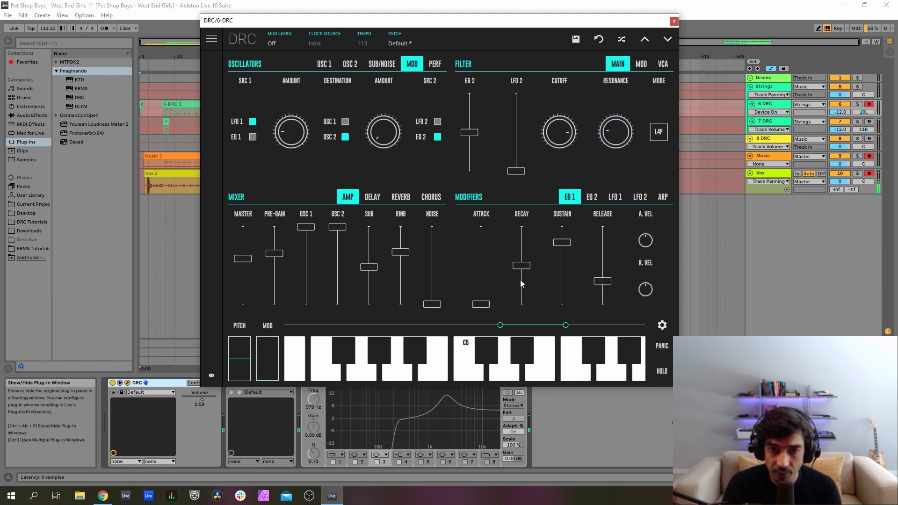
pyautogui.moveTo(481, 280); pyautogui.dragTo(492, 279)
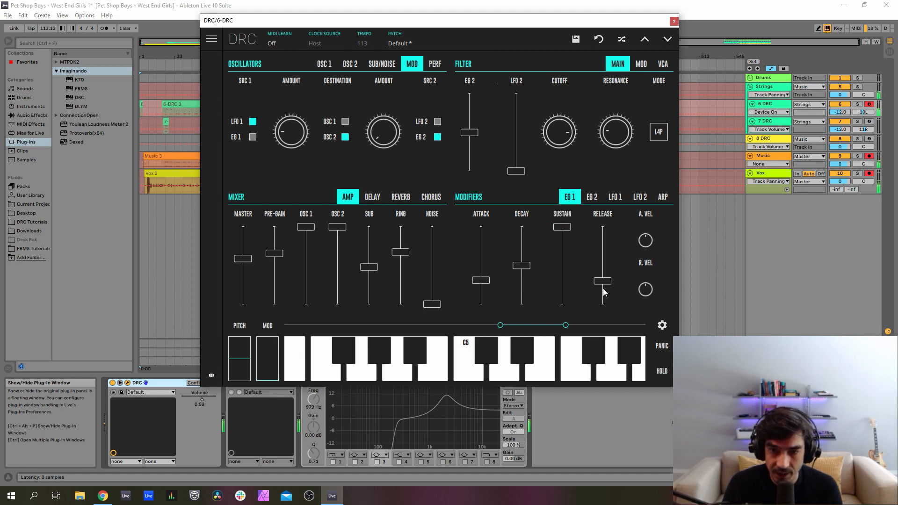
pyautogui.moveTo(603, 288); pyautogui.dragTo(601, 289)
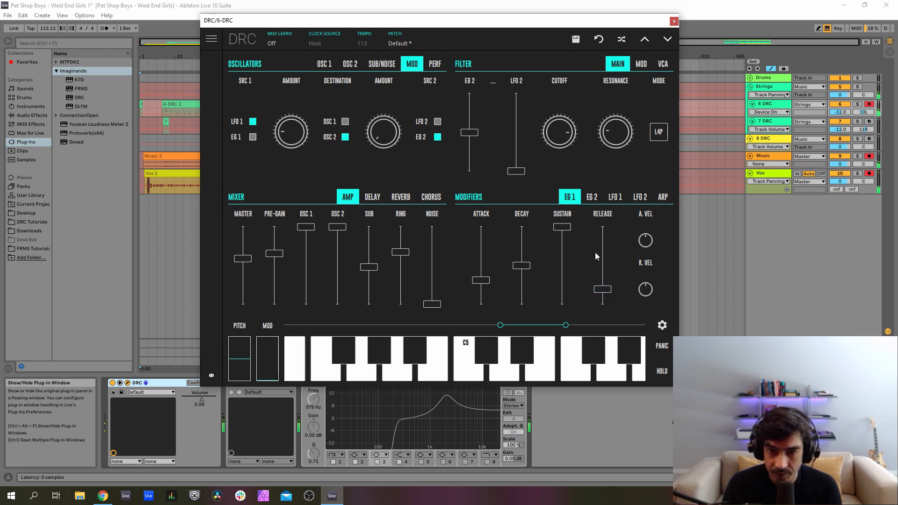
# Raise the sustain of envelope EG 2 to maximum
pyautogui.click(595, 196)
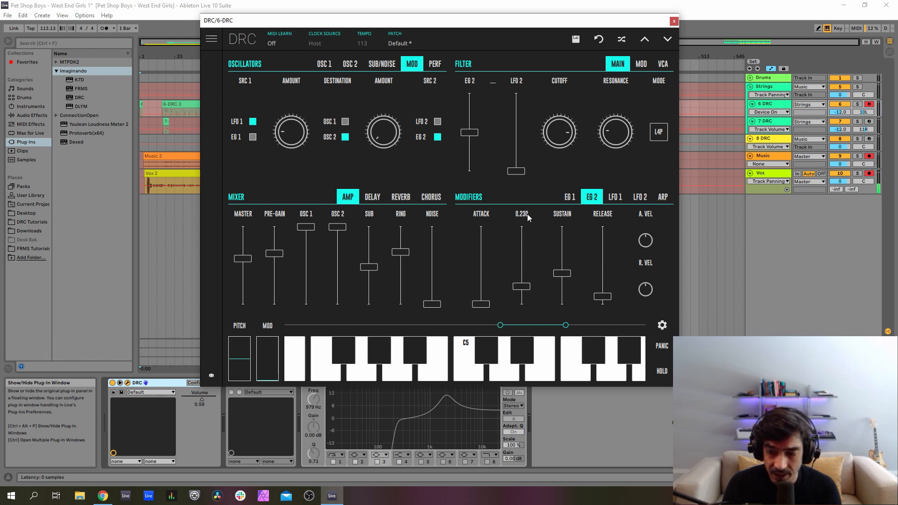
pyautogui.moveTo(561, 241); pyautogui.dragTo(562, 227)
pyautogui.moveTo(607, 218)
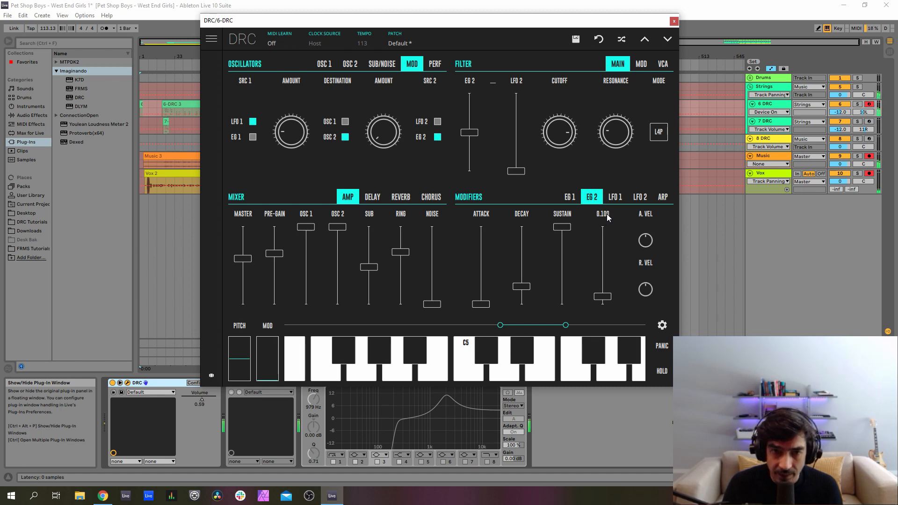
# Set DRC's reverb amount to about 30 percent and its decay to about 70 percent, and close the synth window
pyautogui.click(401, 198)
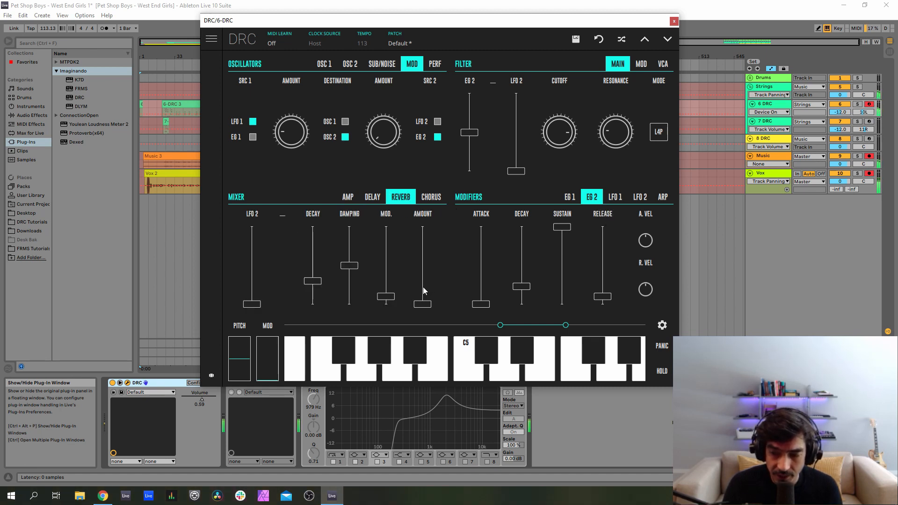
pyautogui.moveTo(423, 288); pyautogui.dragTo(433, 282)
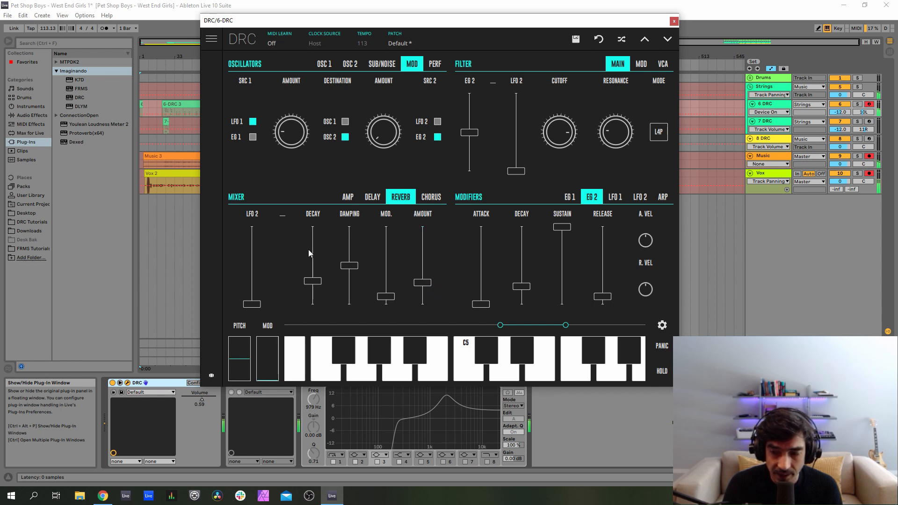
pyautogui.moveTo(313, 245); pyautogui.dragTo(309, 251)
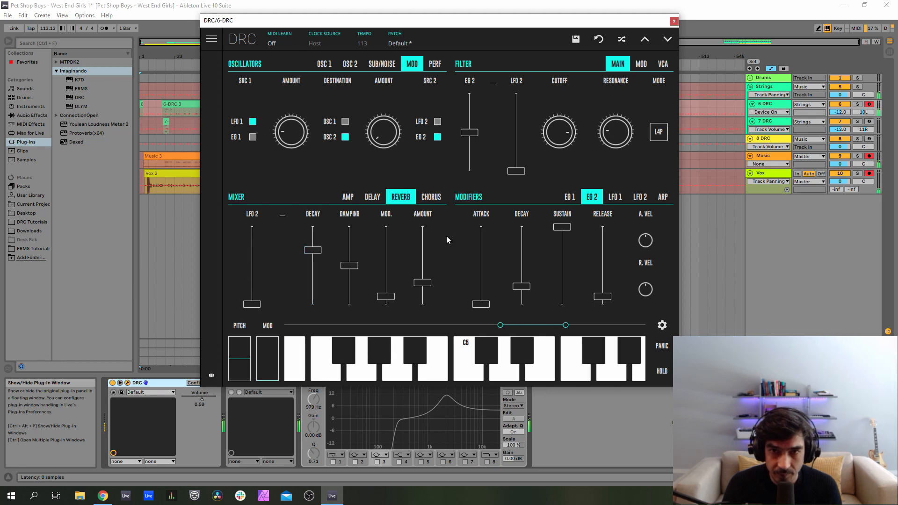
pyautogui.click(674, 21)
# Reactivate the DLYM and EQ Eight effects on the 6 DRC track, reviewing DLYM's rate and dry/wet settings
pyautogui.click(229, 383)
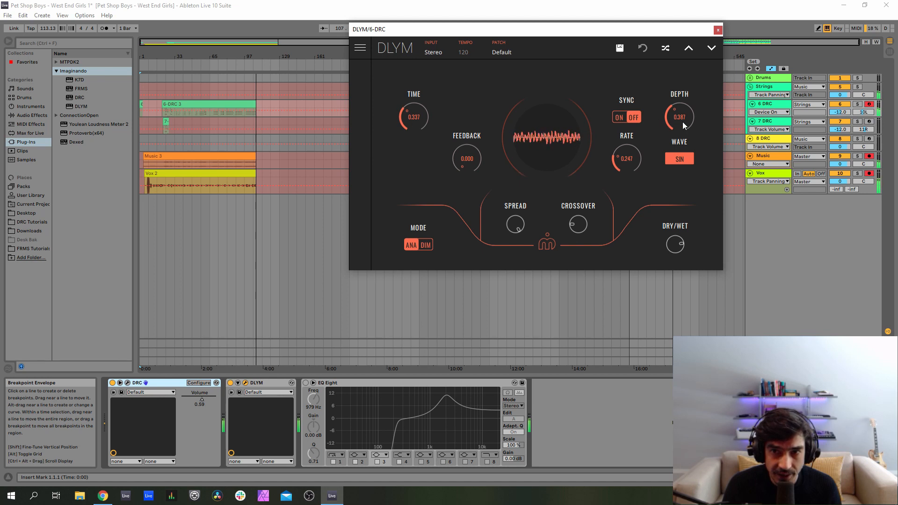
pyautogui.click(636, 160)
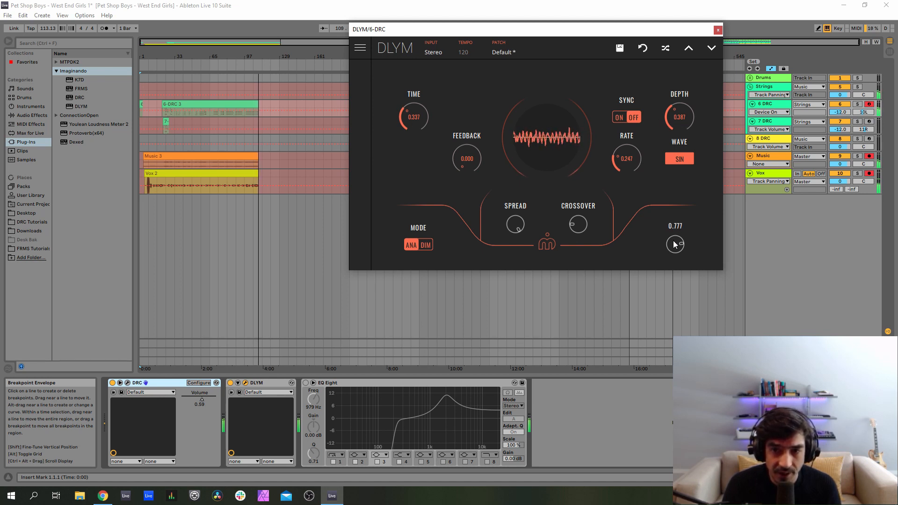
pyautogui.click(718, 30)
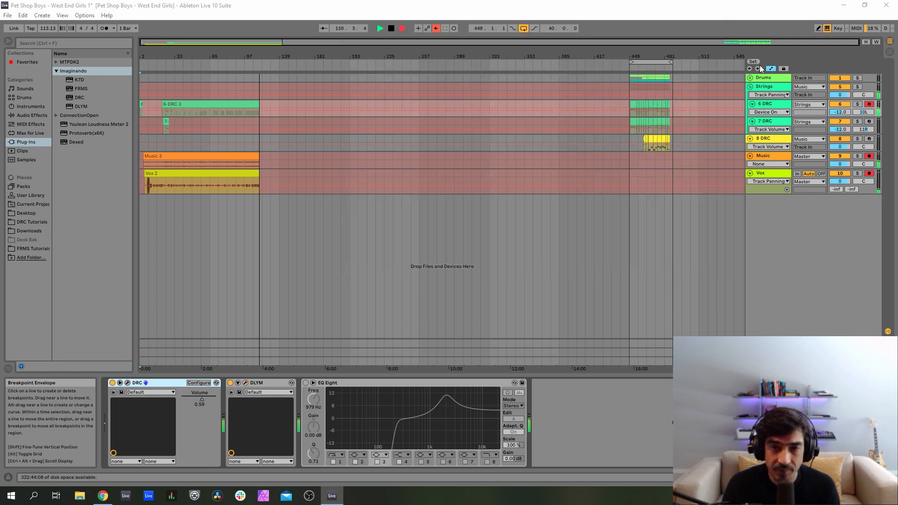
pyautogui.click(307, 383)
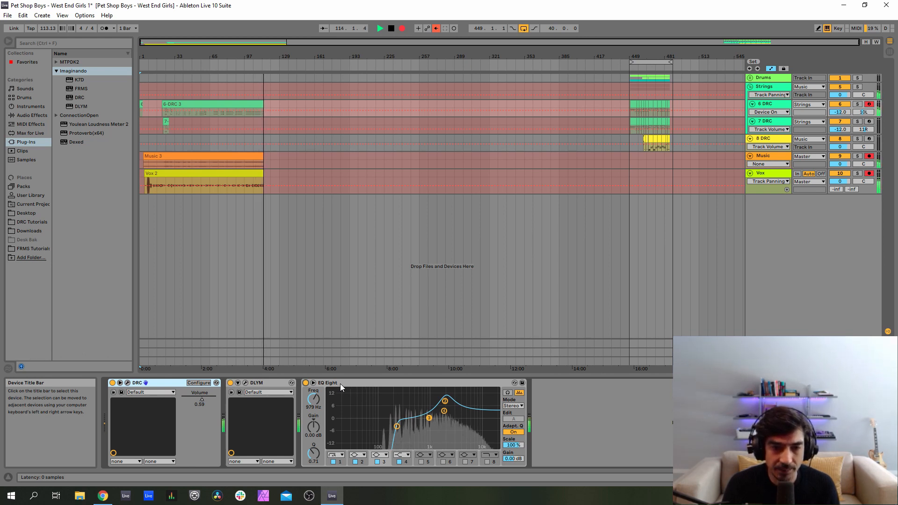
# Replace the DRC synth on the 7 DRC track with a copy of the one on the 6 DRC track
pyautogui.rightClick(162, 386)
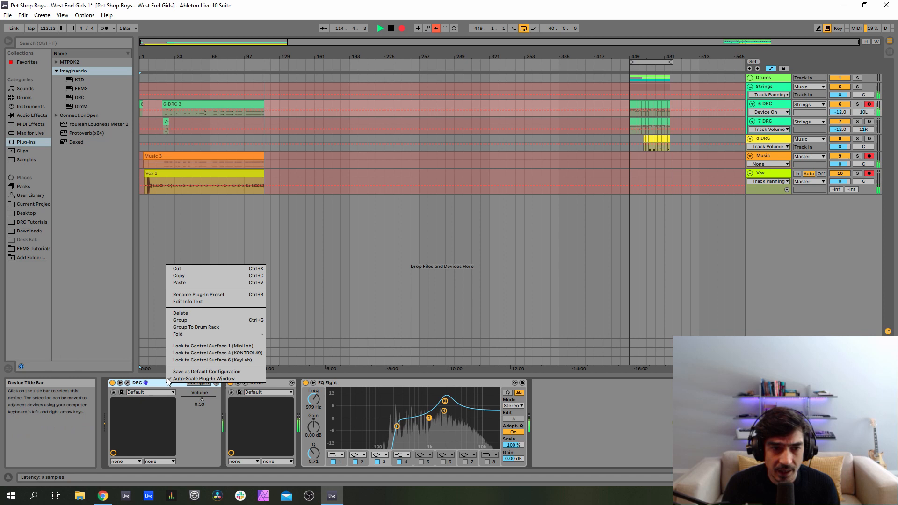
pyautogui.click(201, 277)
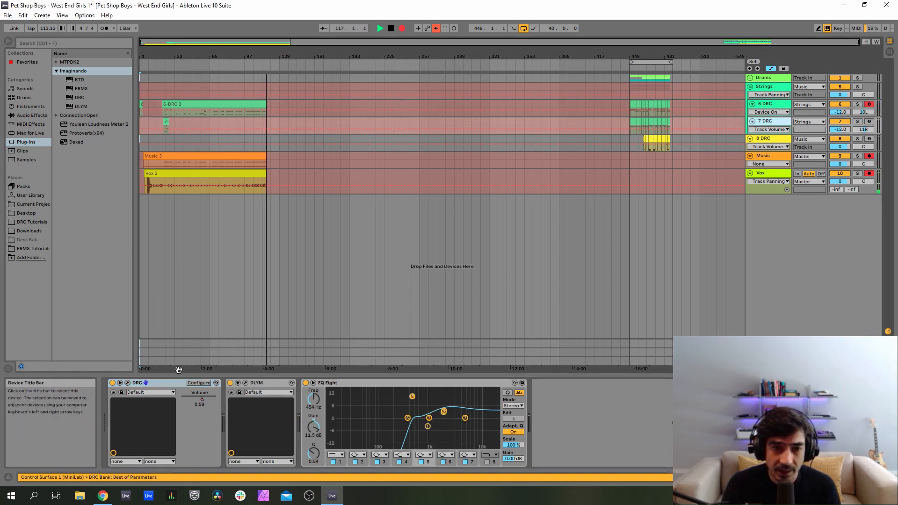
pyautogui.press('Delete')
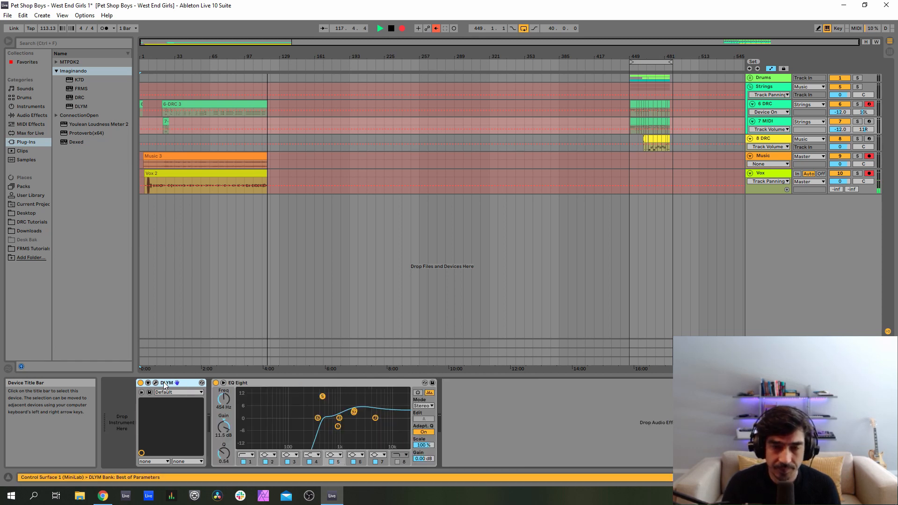
pyautogui.click(766, 103)
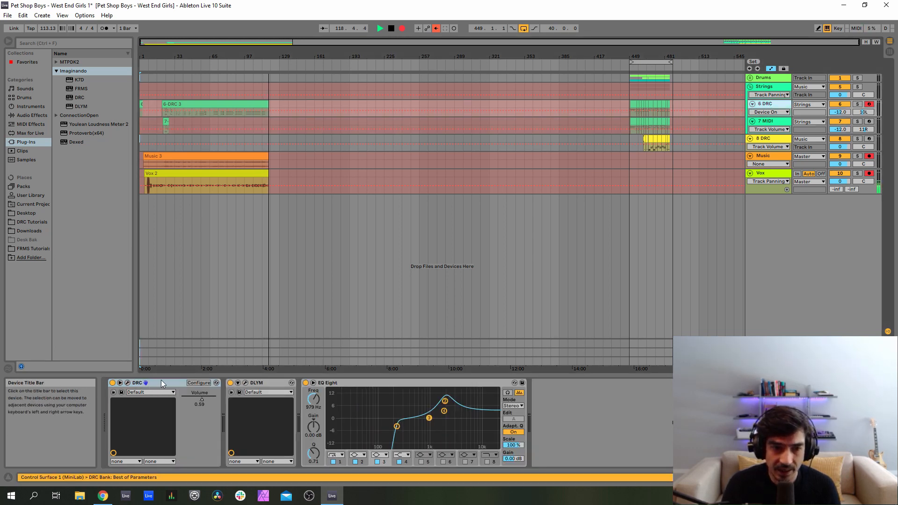
pyautogui.moveTo(161, 381); pyautogui.dragTo(767, 131)
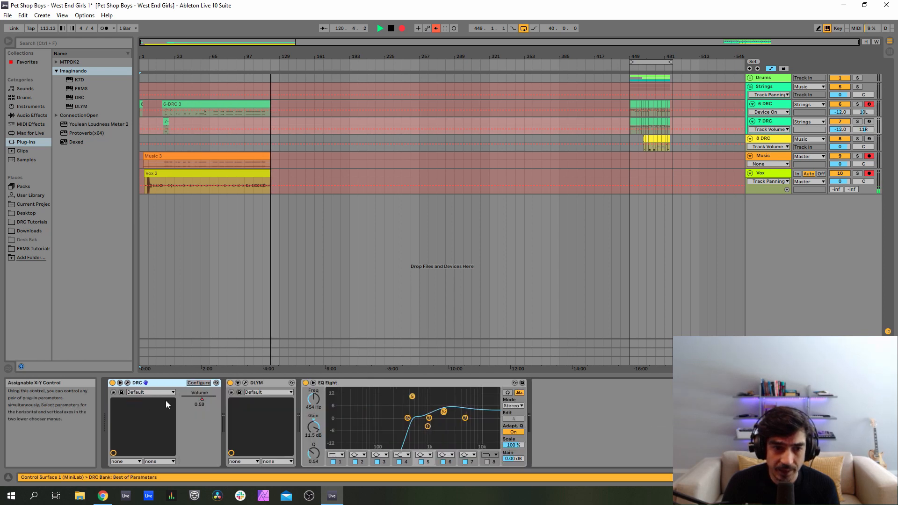
# Arm the 7 DRC track and set its synth's LFO 1 modulation of oscillator 2 to about 0.22
pyautogui.click(127, 382)
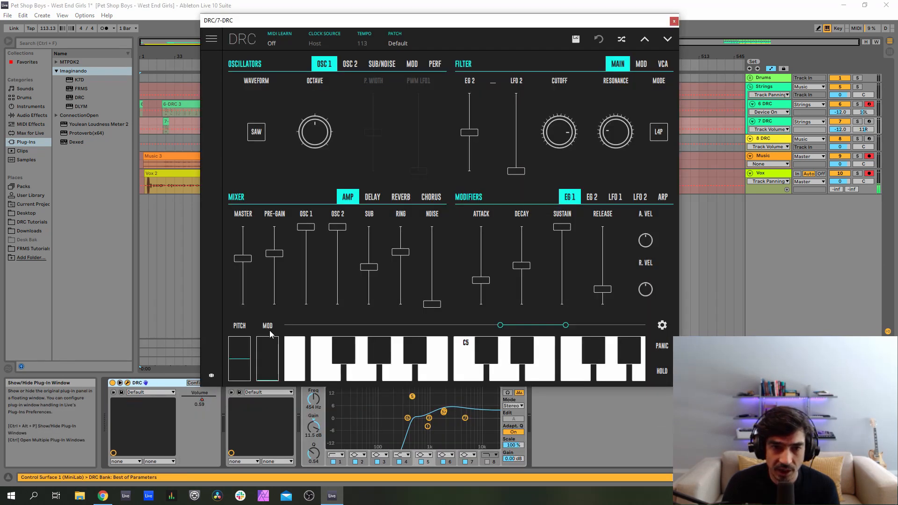
pyautogui.moveTo(404, 21); pyautogui.dragTo(391, 10)
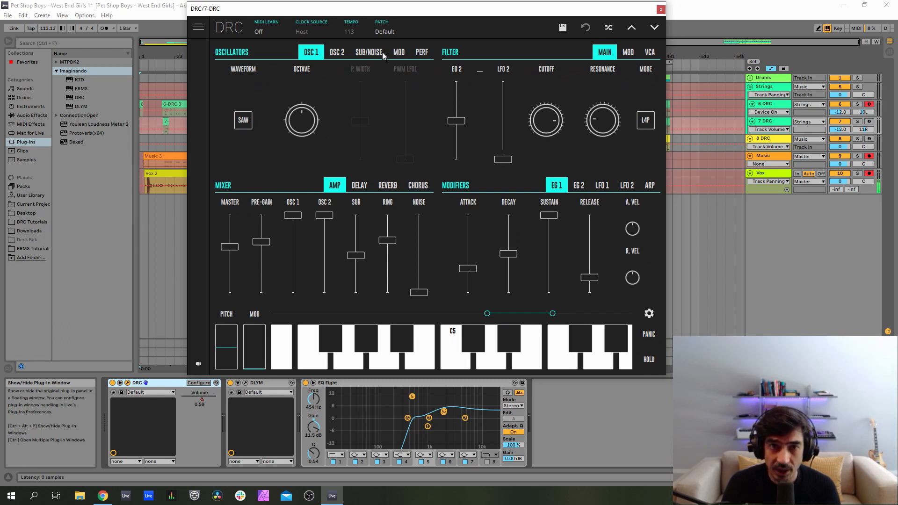
pyautogui.click(401, 53)
pyautogui.moveTo(280, 119); pyautogui.dragTo(274, 122)
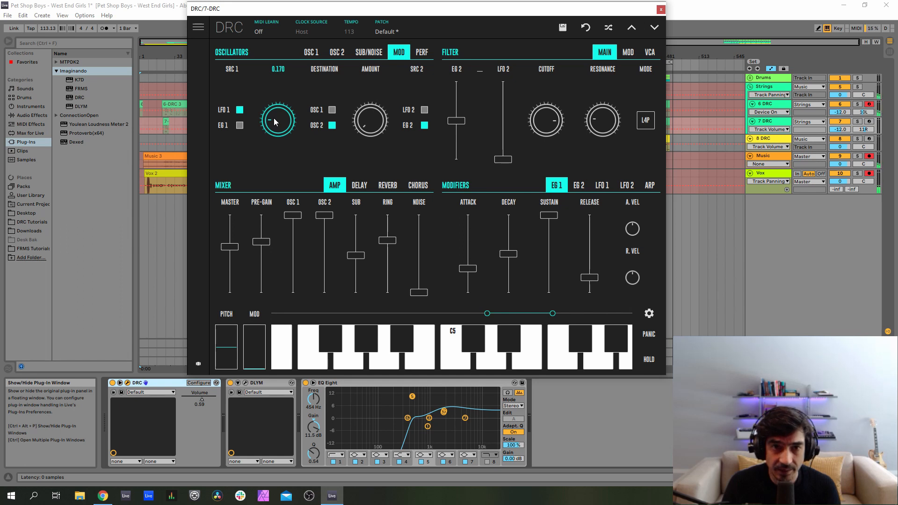
pyautogui.click(869, 121)
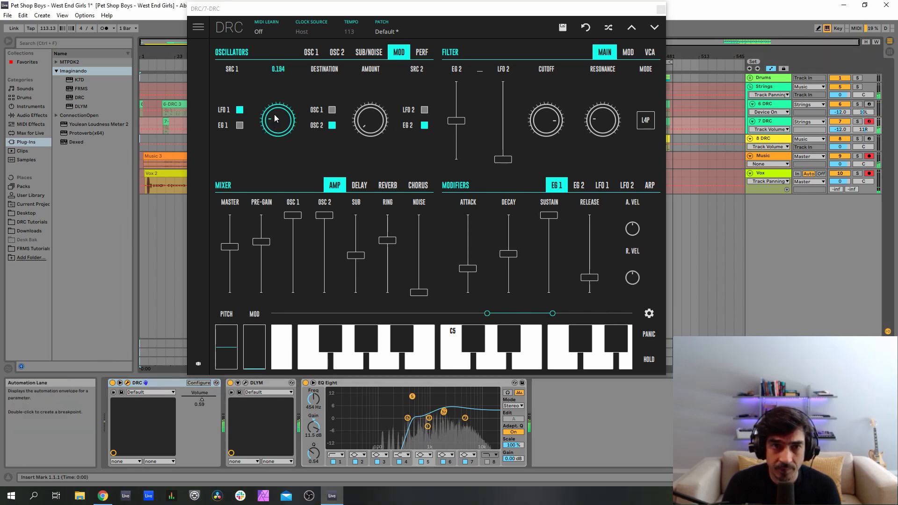
pyautogui.moveTo(275, 119); pyautogui.dragTo(279, 113)
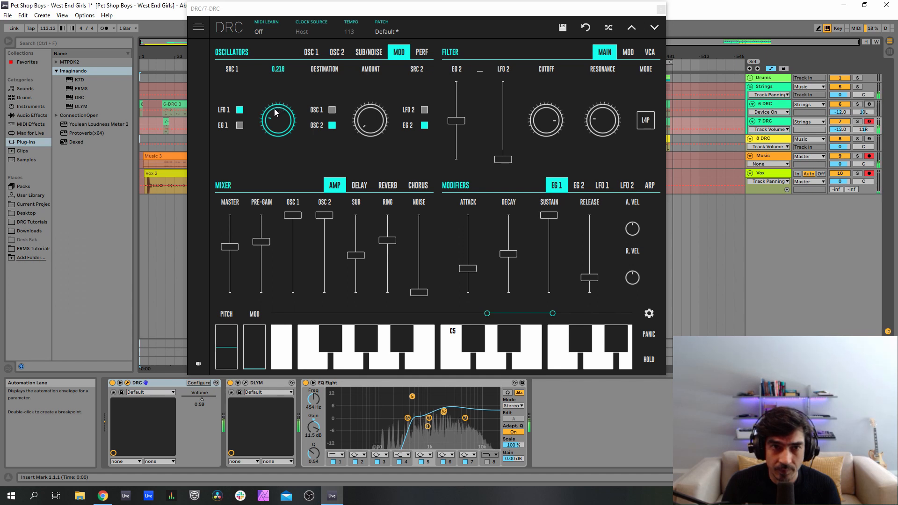
pyautogui.click(659, 11)
# Review the DLYM settings on the 7 DRC track
pyautogui.click(245, 382)
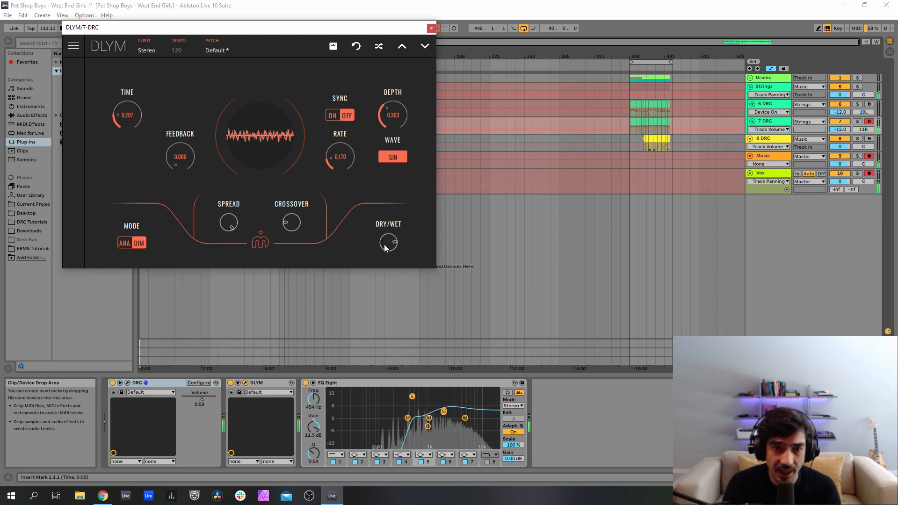
pyautogui.click(431, 28)
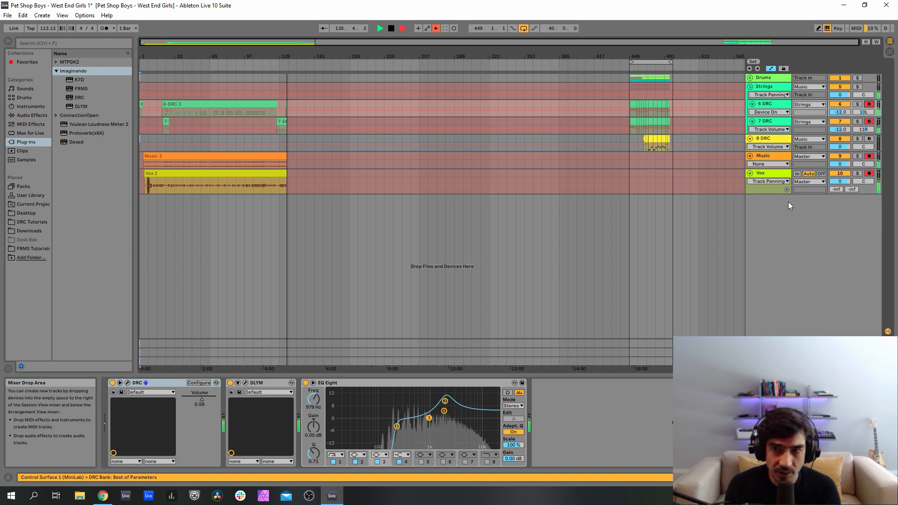
# Arm only the 8 DRC track among the synth tracks and deactivate its K7D and DLYM effects
pyautogui.click(771, 137)
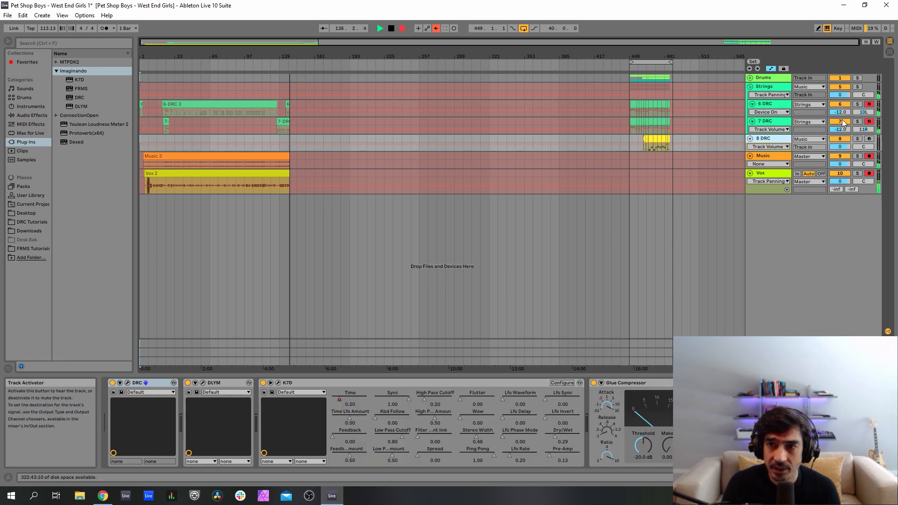
pyautogui.click(868, 121)
pyautogui.click(869, 140)
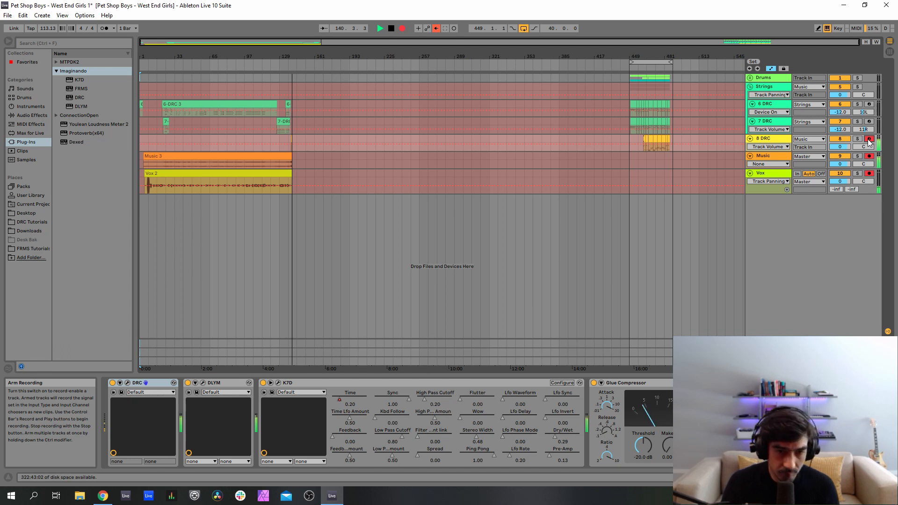
pyautogui.click(263, 383)
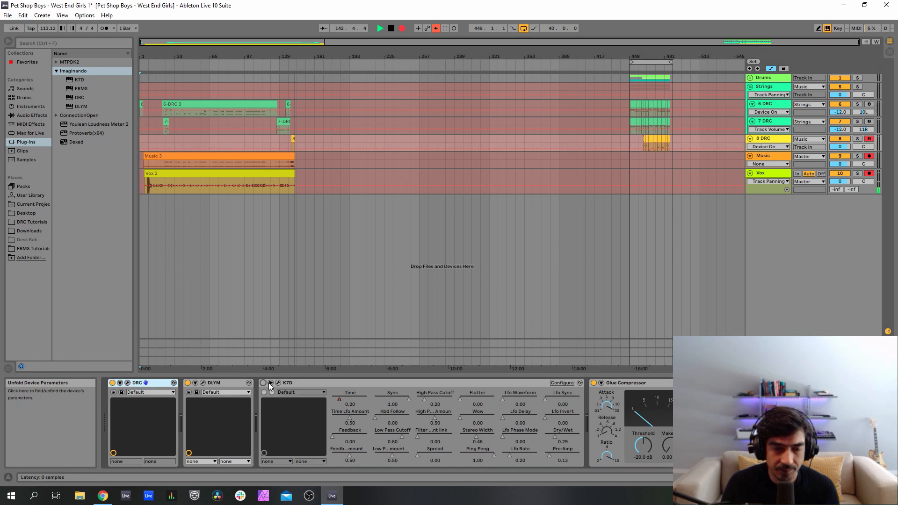
pyautogui.click(188, 382)
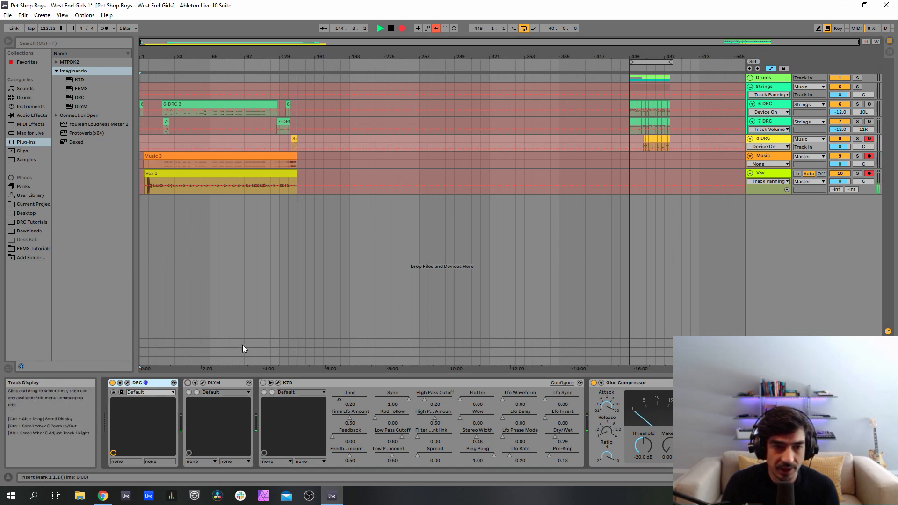
# Load the factory Default patch in the DRC synth on the 8 DRC track
pyautogui.click(127, 382)
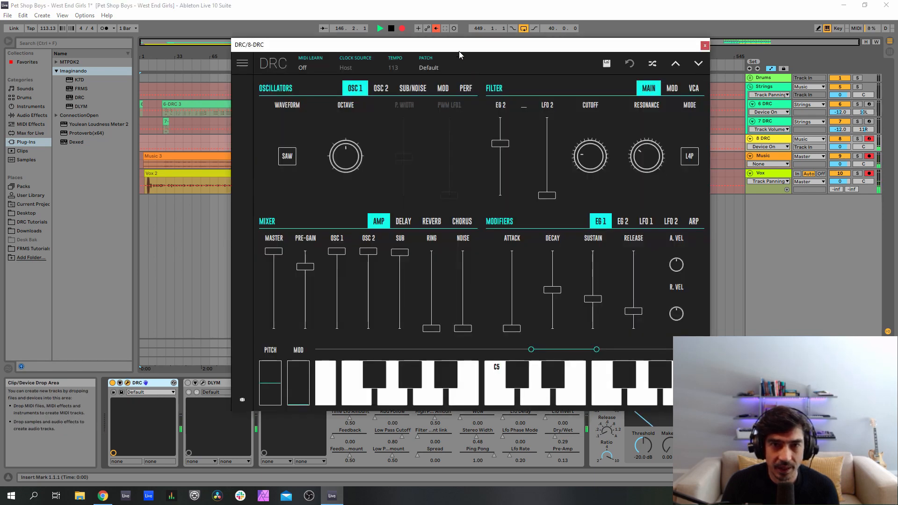
pyautogui.moveTo(458, 55); pyautogui.dragTo(386, 57)
pyautogui.click(358, 69)
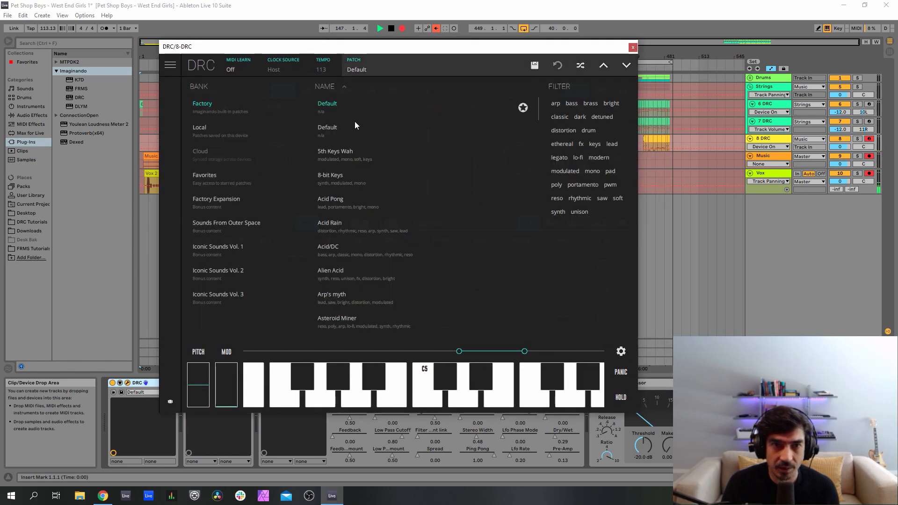
pyautogui.click(355, 123)
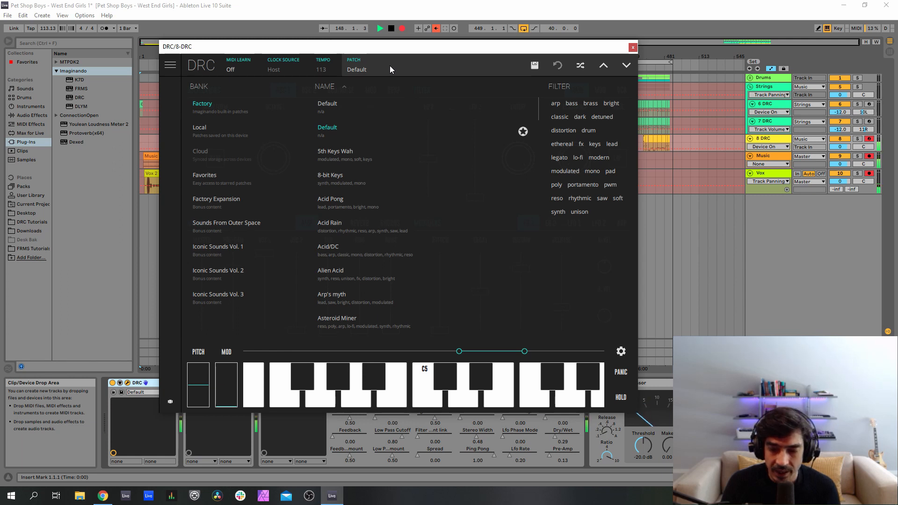
pyautogui.click(389, 66)
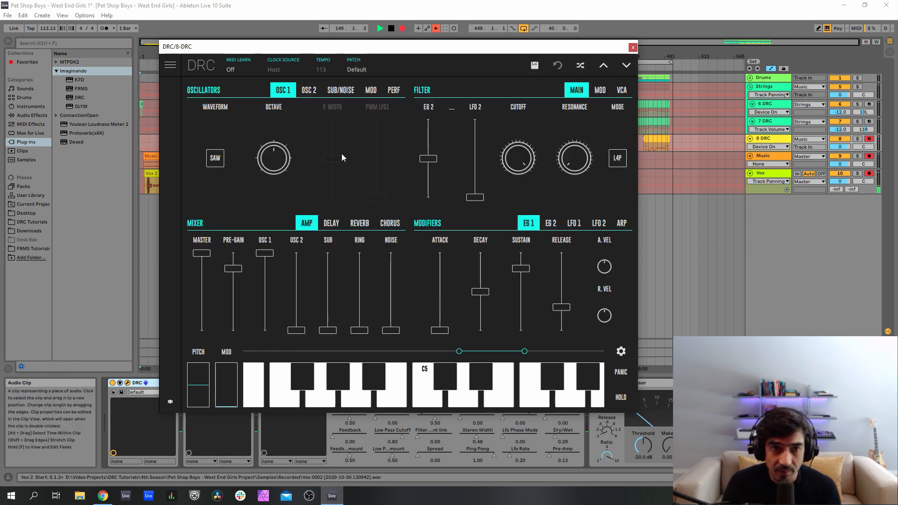
# Set oscillator 2 to a sine wave in a lower octave with sync on, and raise its mixer level to maximum
pyautogui.click(309, 91)
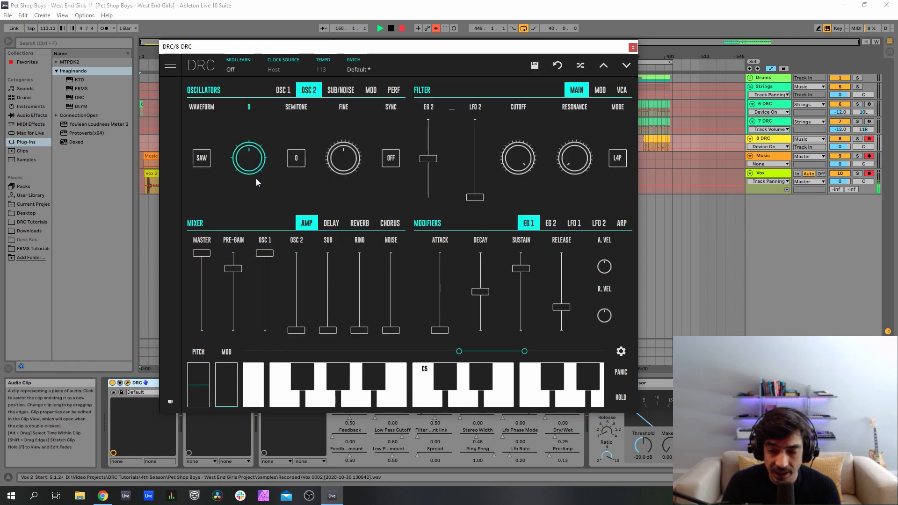
pyautogui.moveTo(256, 178); pyautogui.dragTo(255, 198)
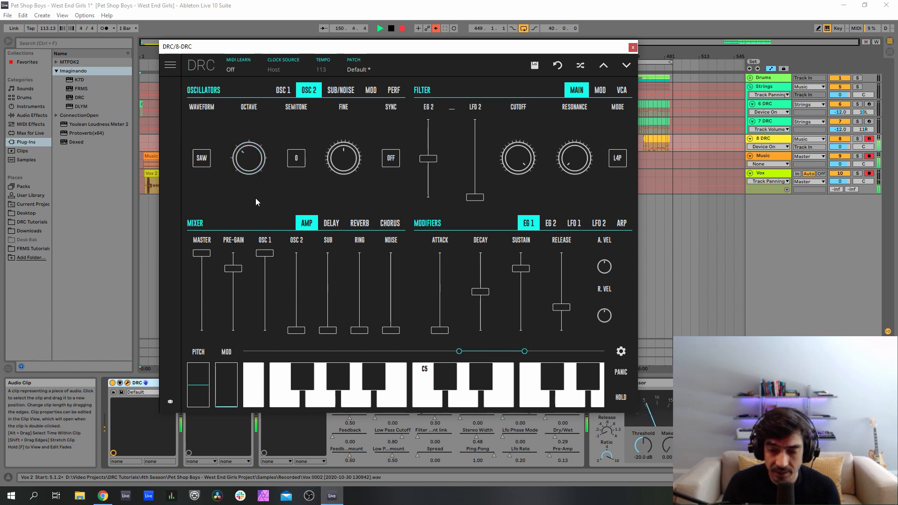
pyautogui.click(391, 159)
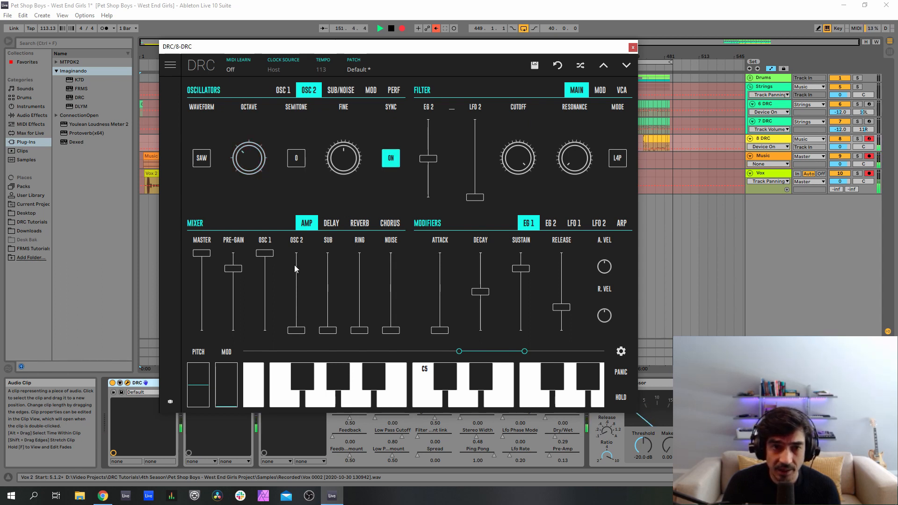
pyautogui.moveTo(295, 268); pyautogui.dragTo(300, 123)
pyautogui.click(201, 158)
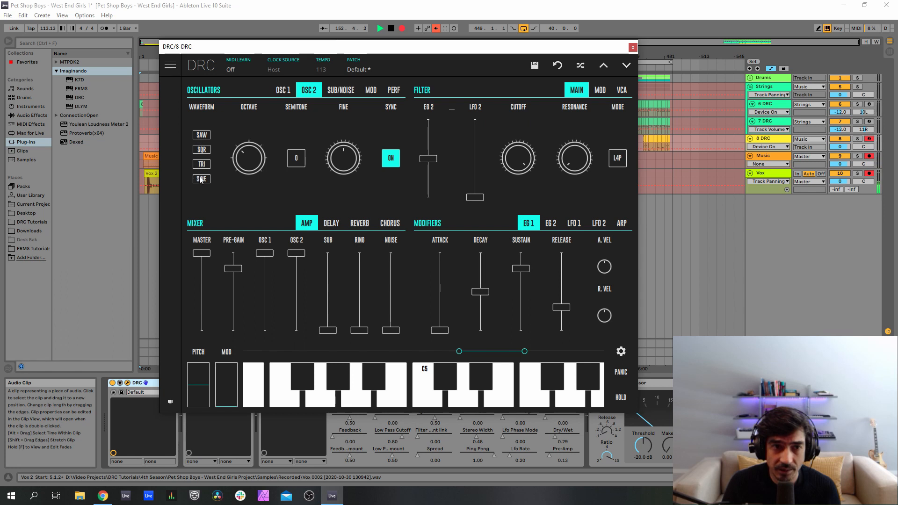
pyautogui.click(201, 179)
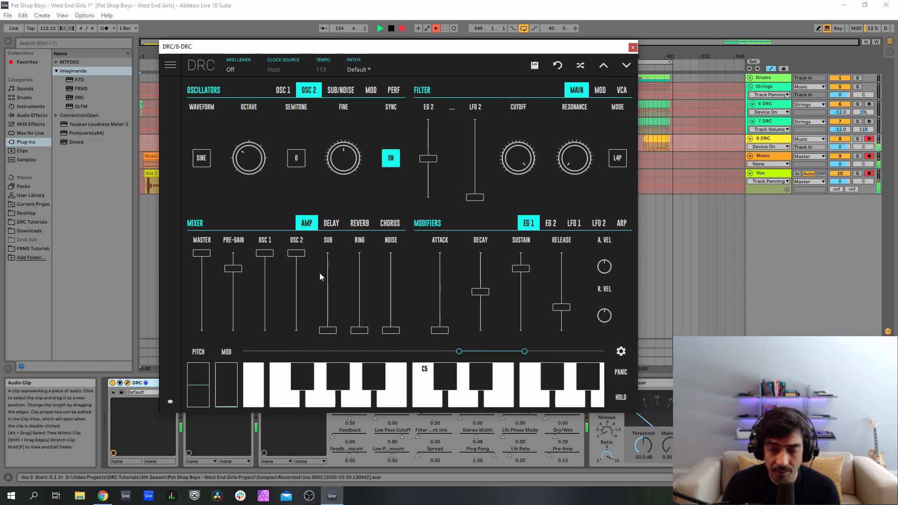
# Raise the sub oscillator's mixer level to maximum and set it to a sine wave in a higher octave
pyautogui.moveTo(323, 276); pyautogui.dragTo(326, 125)
pyautogui.click(332, 90)
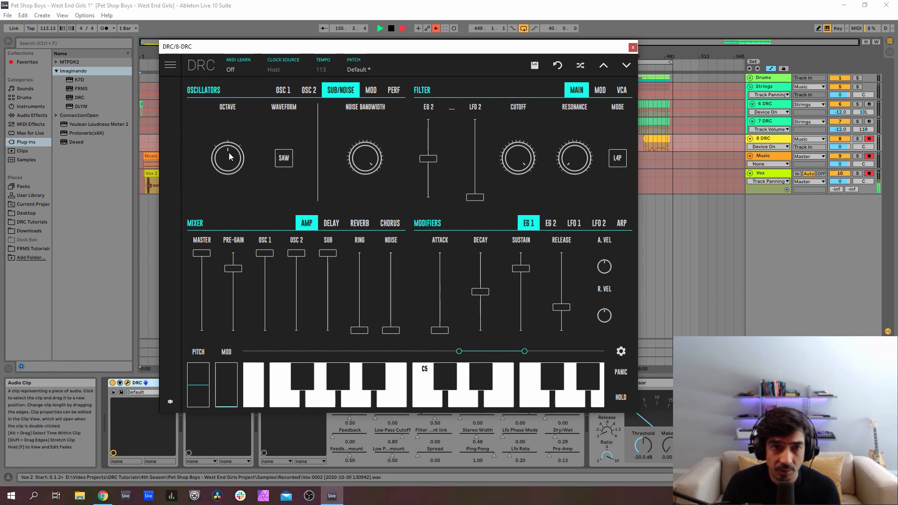
pyautogui.click(292, 181)
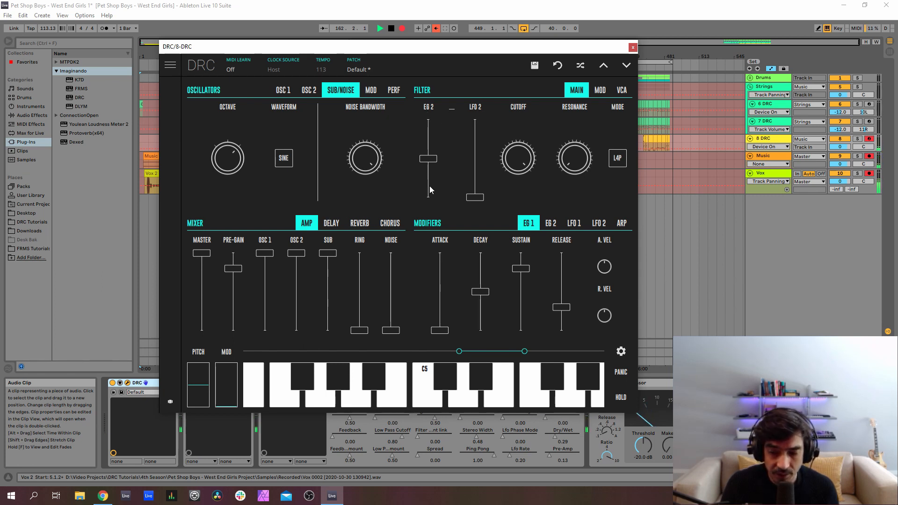
# Set the filter's EG 2 amount to about two thirds, cutoff to about 20 percent and resonance to about 30 percent
pyautogui.moveTo(426, 177); pyautogui.dragTo(433, 149)
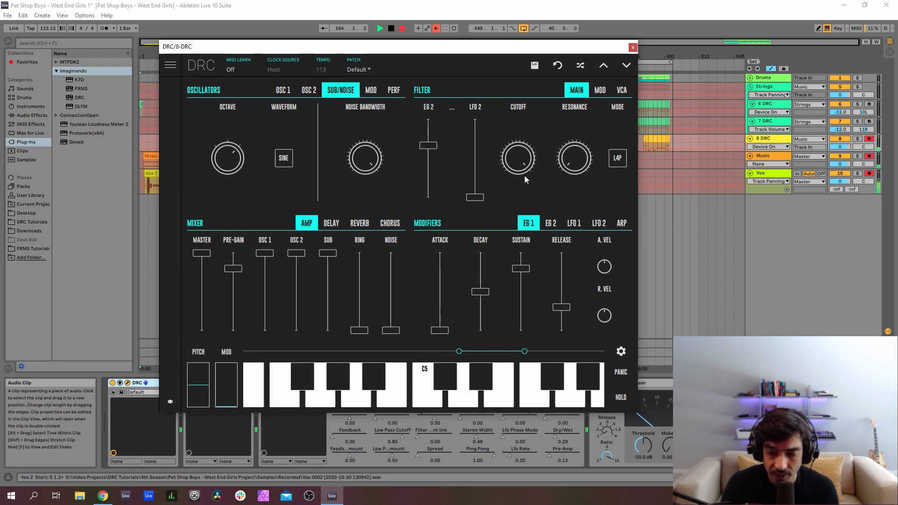
pyautogui.moveTo(517, 157); pyautogui.dragTo(518, 342)
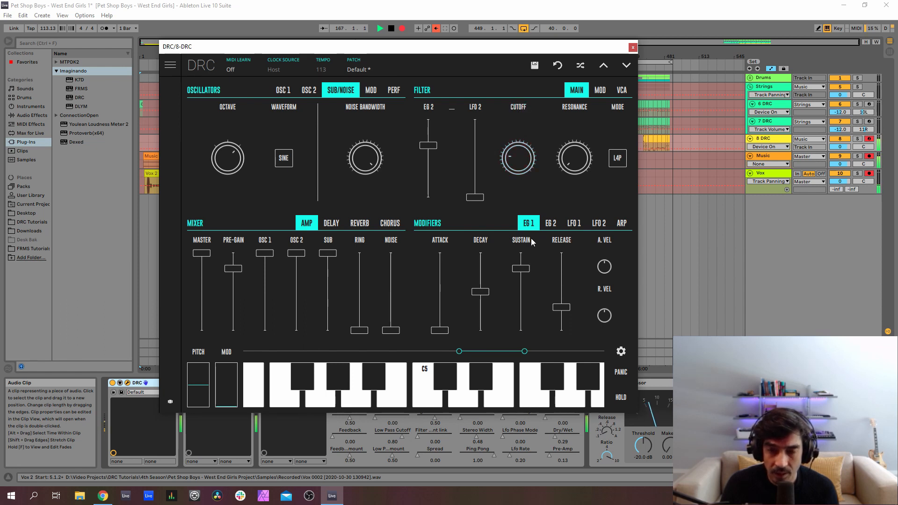
pyautogui.moveTo(573, 169); pyautogui.dragTo(594, 98)
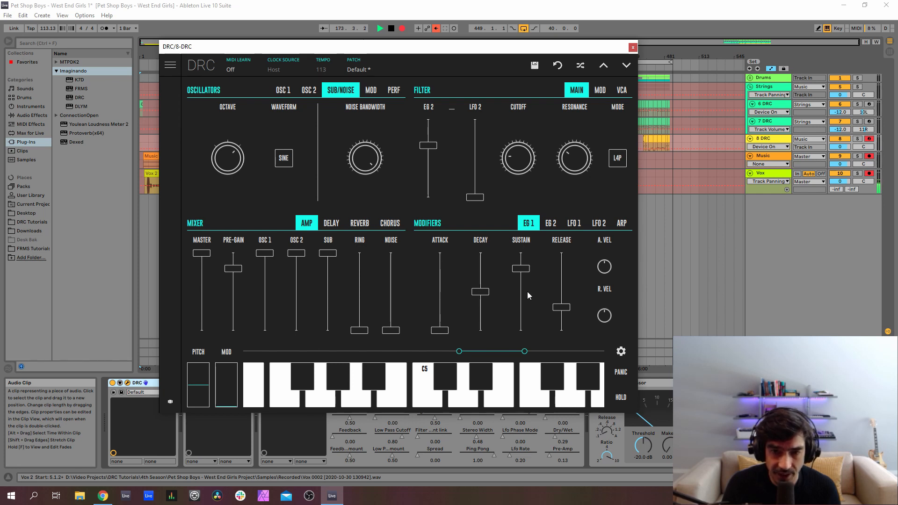
# Set the sustain of envelope EG 1 to about 40 percent and shorten its release slightly
pyautogui.click(520, 310)
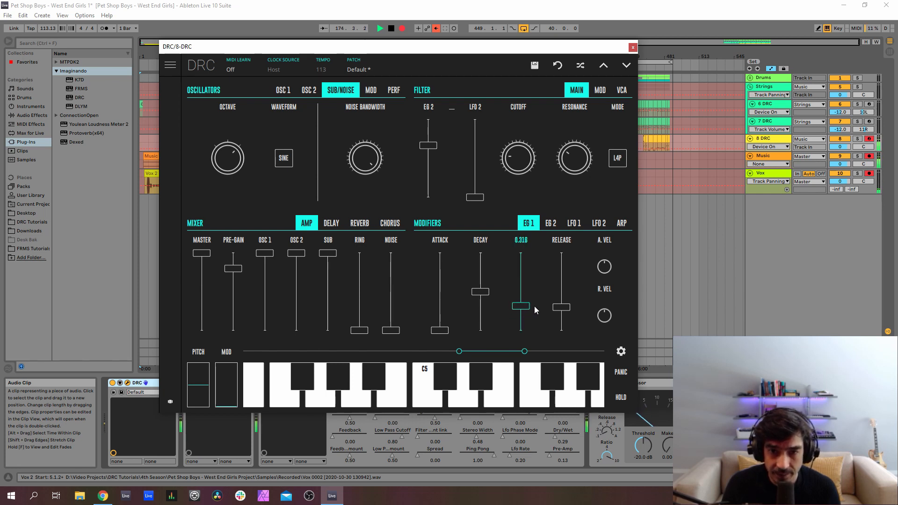
pyautogui.moveTo(534, 306); pyautogui.dragTo(546, 301)
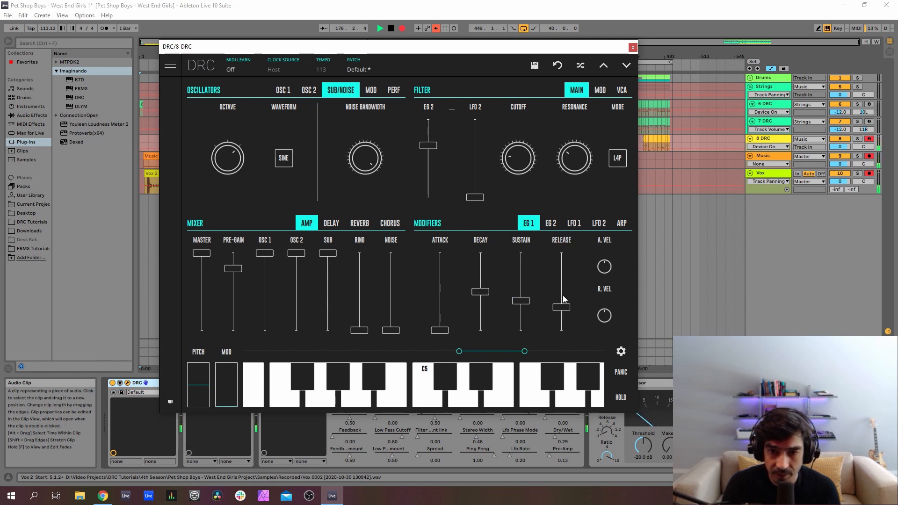
pyautogui.moveTo(563, 306); pyautogui.dragTo(561, 317)
# Set the attack of envelope EG 2 to about 4 percent and its decay to about 30 percent
pyautogui.click(549, 228)
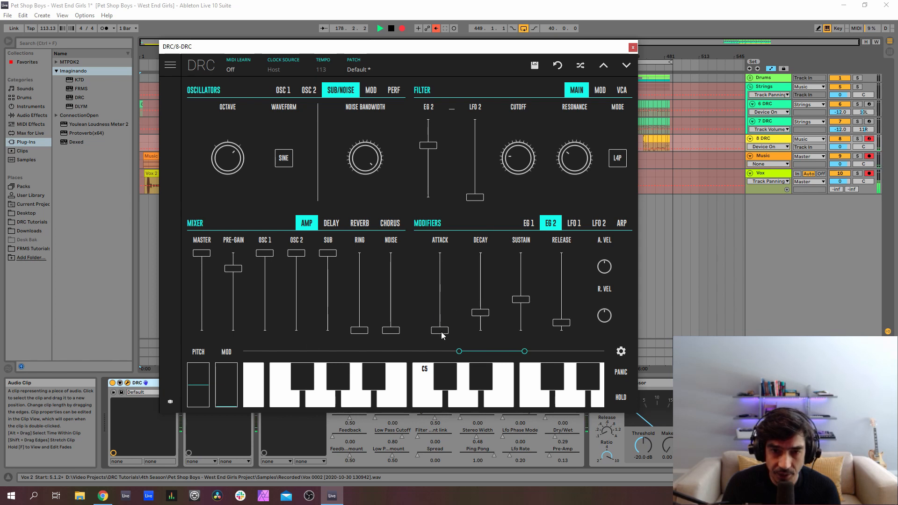
pyautogui.moveTo(441, 332); pyautogui.dragTo(443, 330)
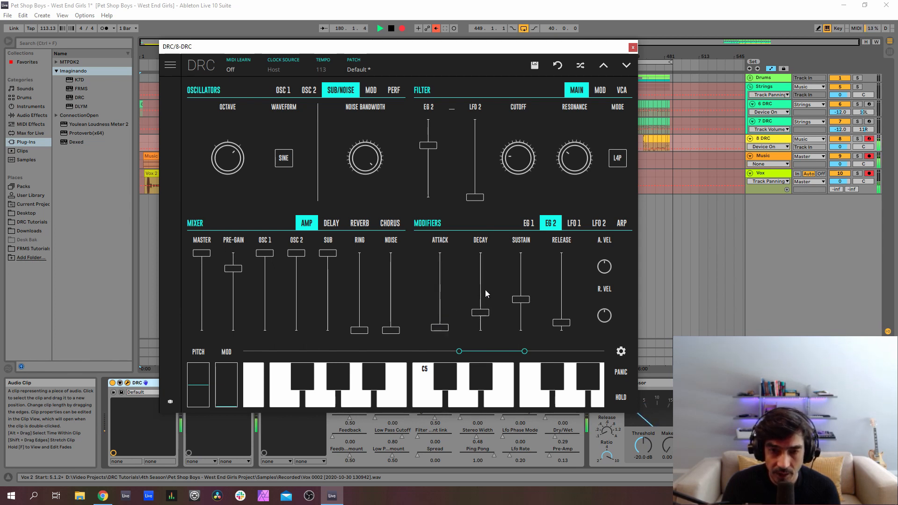
pyautogui.moveTo(481, 313)
pyautogui.mouseDown()
pyautogui.moveTo(482, 304)
pyautogui.moveTo(481, 313)
pyautogui.mouseUp()
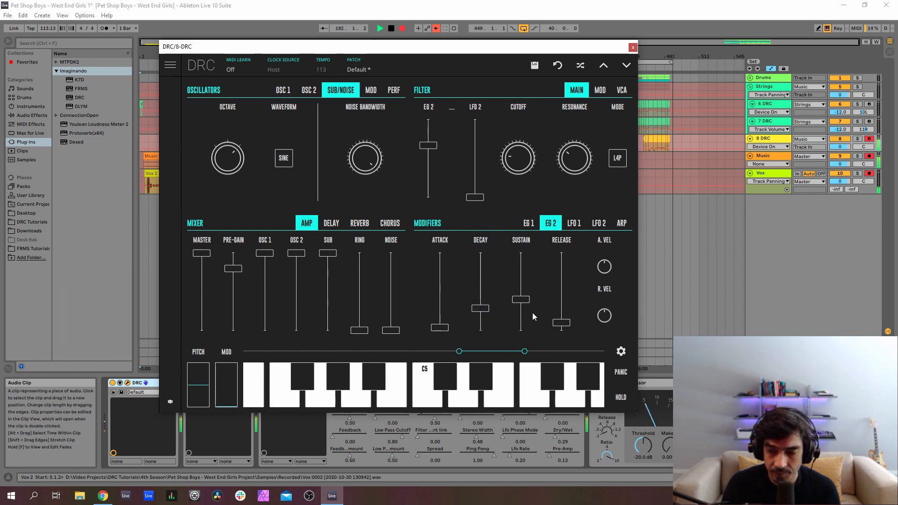
# Lower the sustain of envelope EG 2 to about 25 percent and close the DRC editor
pyautogui.moveTo(520, 300); pyautogui.dragTo(523, 313)
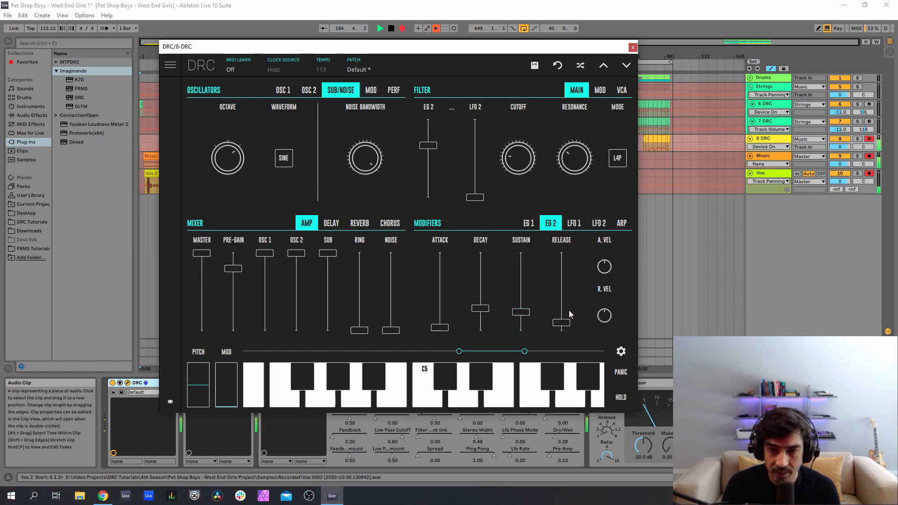
pyautogui.click(633, 47)
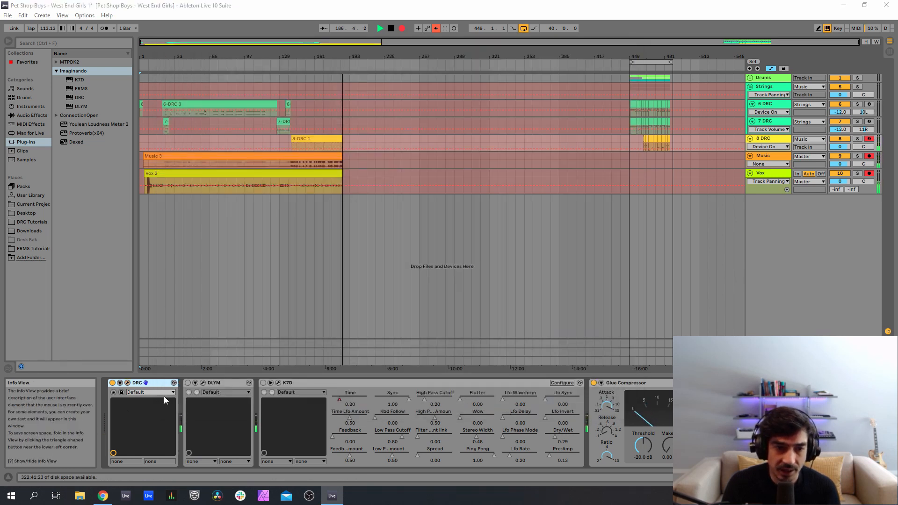
# Turn on the DLYM effect on the 8 DRC track and review its modulation and dry/wet settings
pyautogui.click(202, 383)
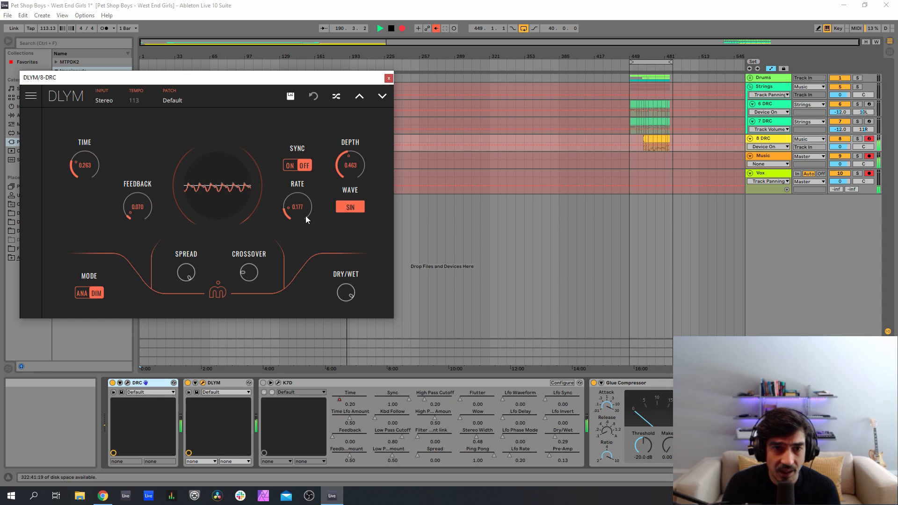
pyautogui.click(346, 294)
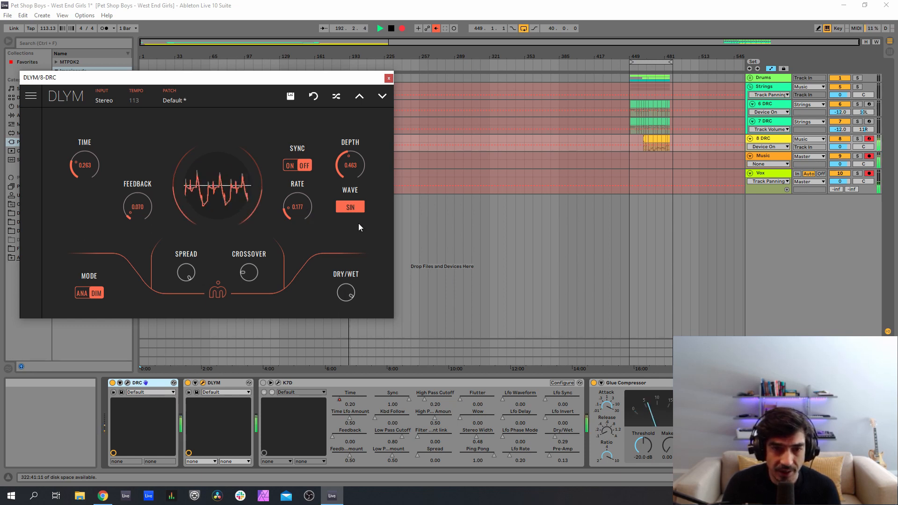
pyautogui.click(388, 79)
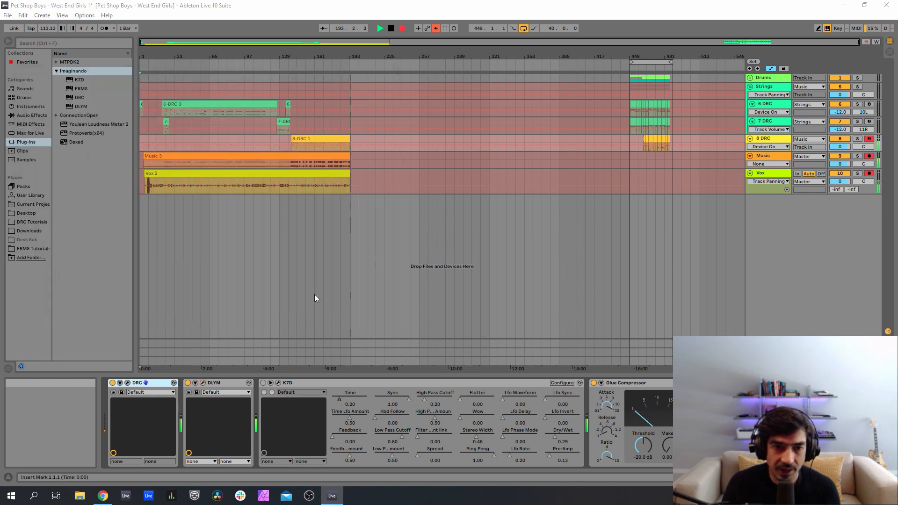
# Turn on the K7D delay on the 8 DRC track and review its dry/wet, stereo width and ping pong settings
pyautogui.click(271, 383)
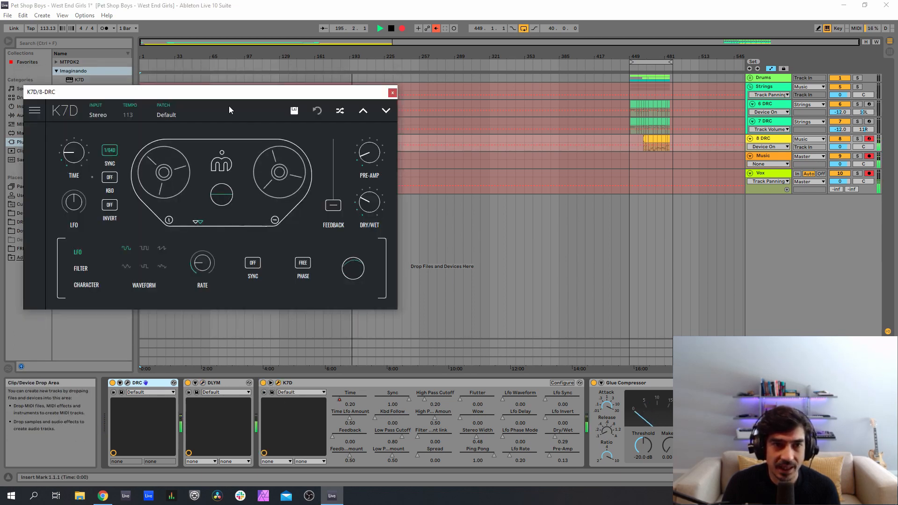
pyautogui.moveTo(221, 97); pyautogui.dragTo(319, 85)
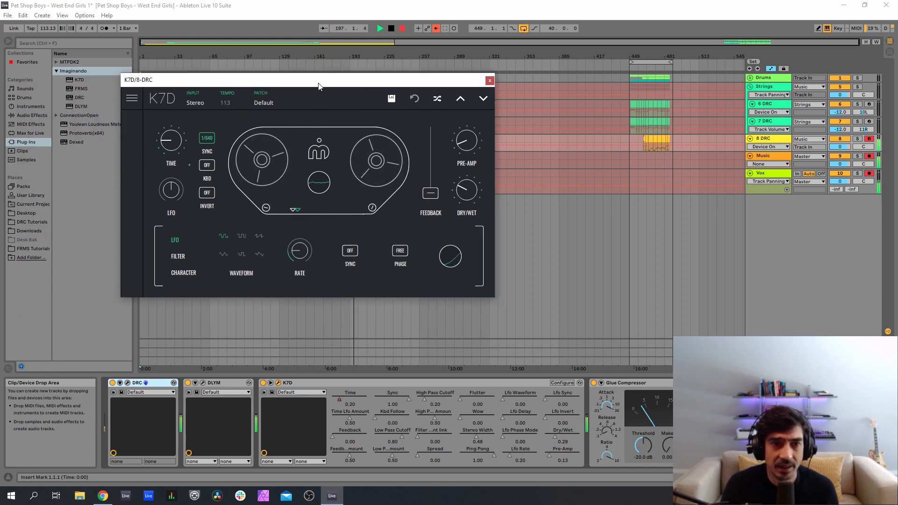
pyautogui.click(474, 197)
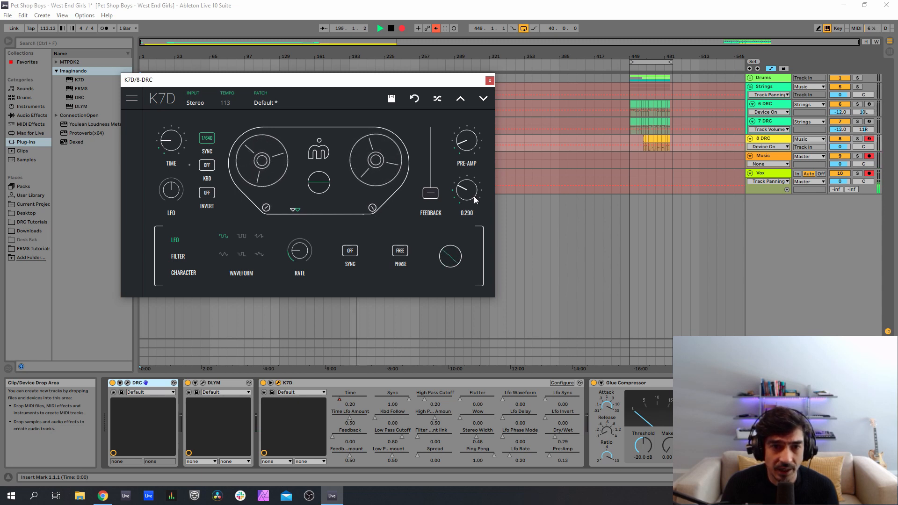
pyautogui.click(184, 272)
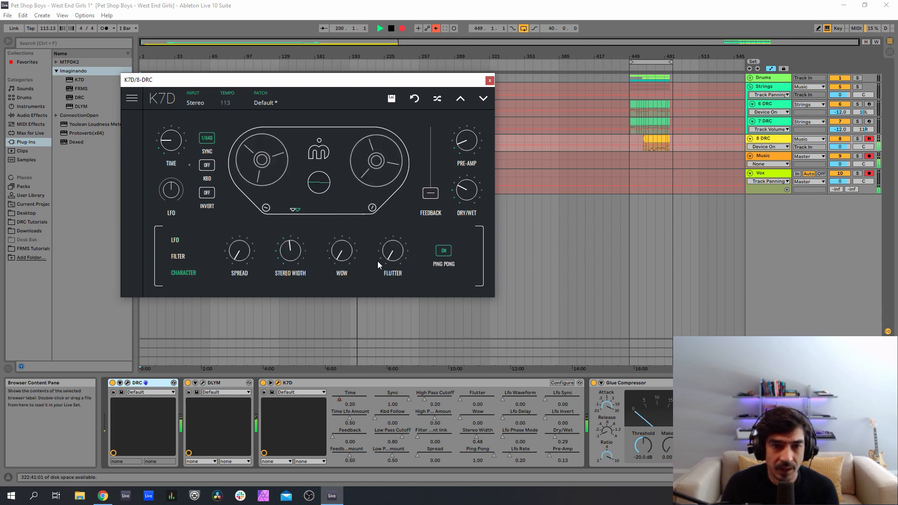
pyautogui.click(444, 251)
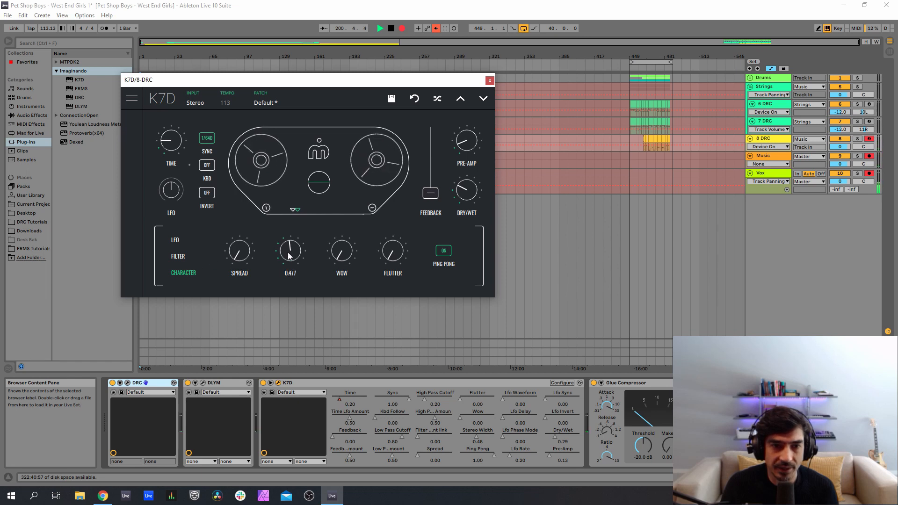
pyautogui.click(489, 81)
# Stop recording, disarm automation recording, and move the 40-bar section at bar 449 on all tracks to about bar 211
pyautogui.moveTo(670, 202); pyautogui.dragTo(632, 60)
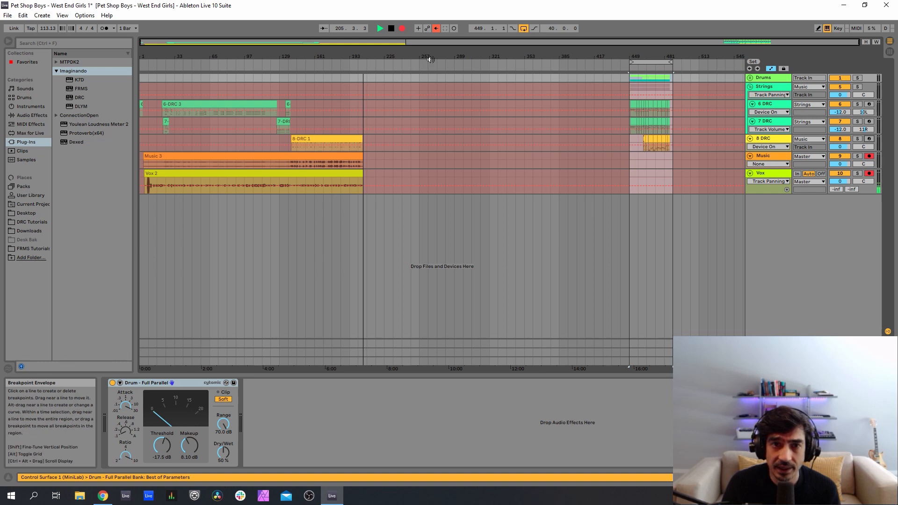
pyautogui.click(435, 28)
pyautogui.click(402, 28)
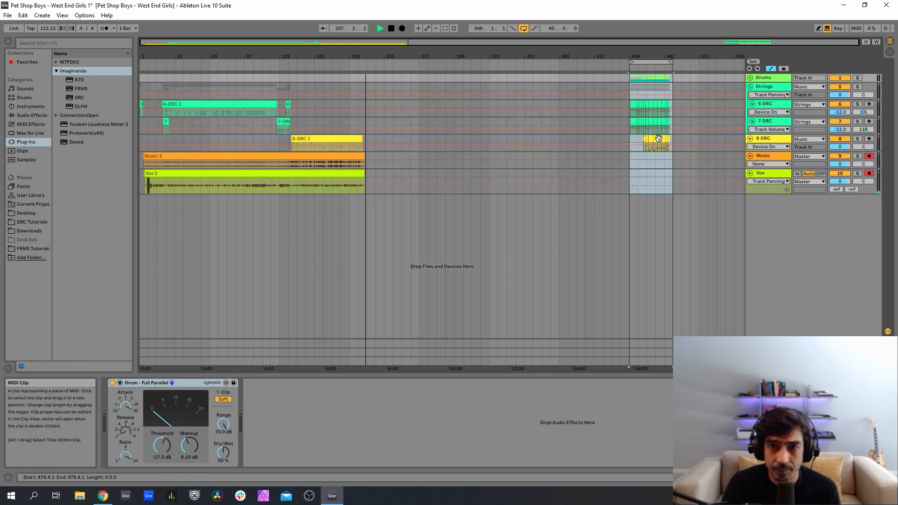
pyautogui.moveTo(658, 138); pyautogui.dragTo(401, 150)
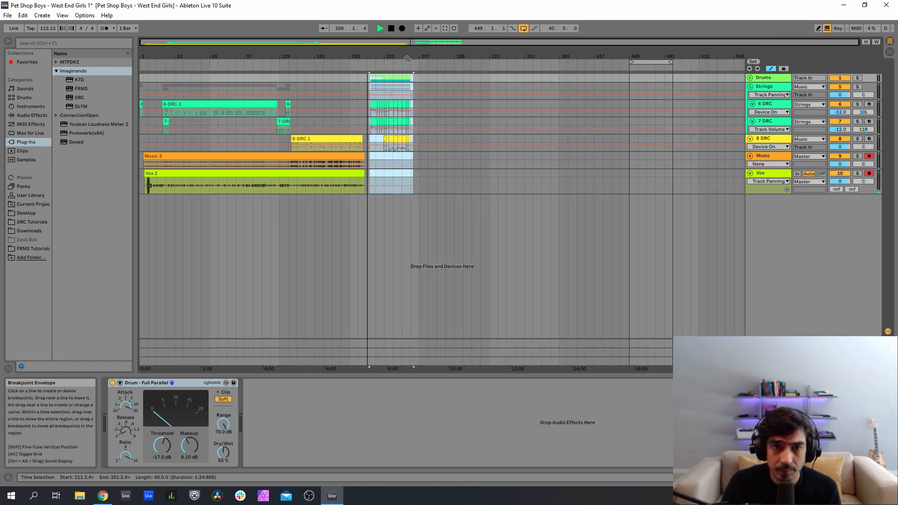
# Resume arrangement recording while the moved section plays back
pyautogui.click(401, 28)
pyautogui.moveTo(376, 58); pyautogui.dragTo(433, 215)
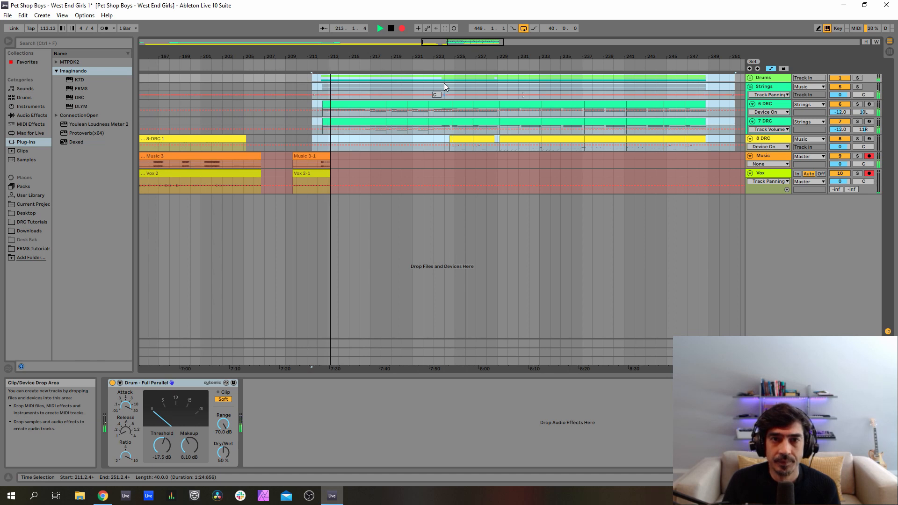
pyautogui.moveTo(415, 57); pyautogui.dragTo(383, 30)
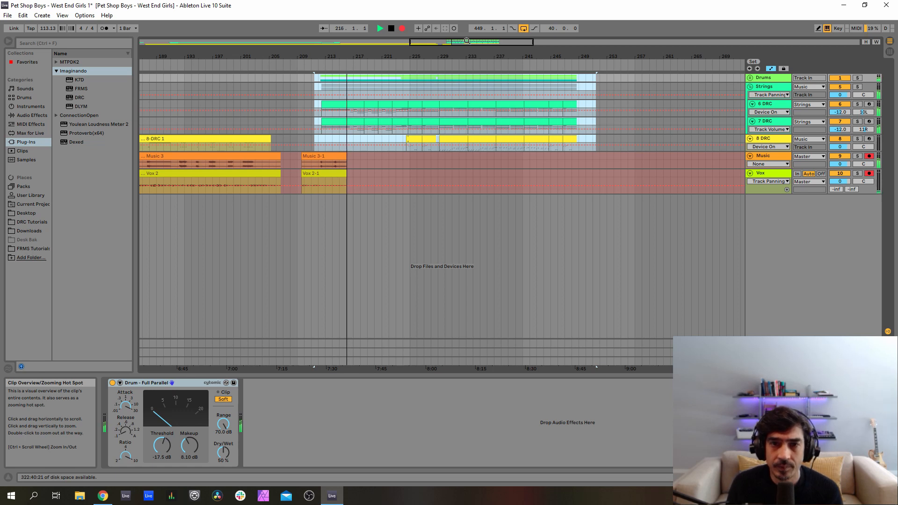